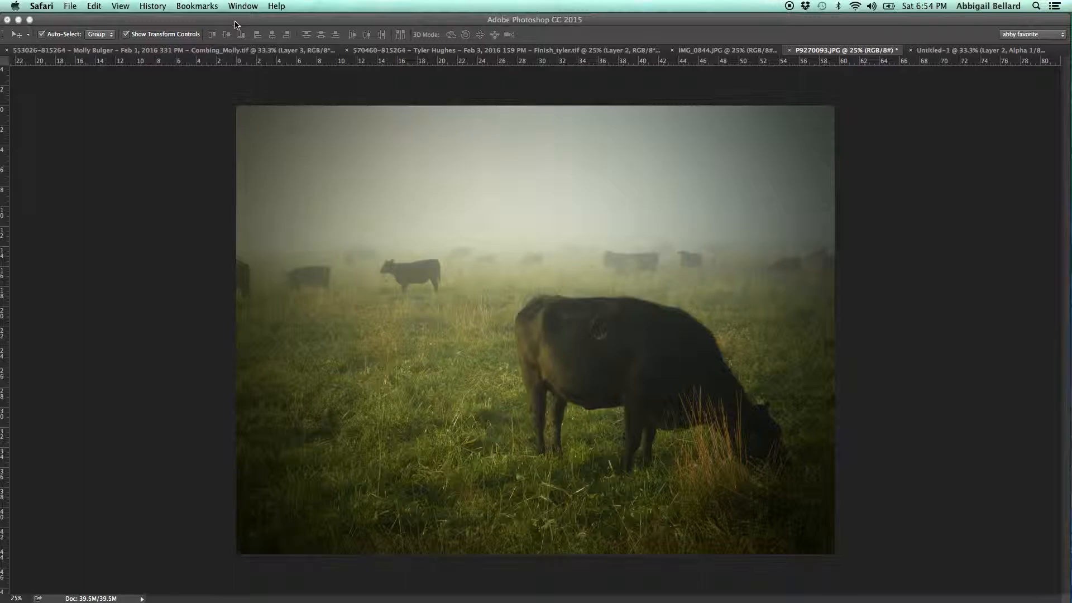
# Switch to Photoshop and set the cow photo's resolution to 300 pixels/inch with resampling turned off.
pyautogui.press('super+Tab')
pyautogui.click(335, 206)
pyautogui.click(156, 6)
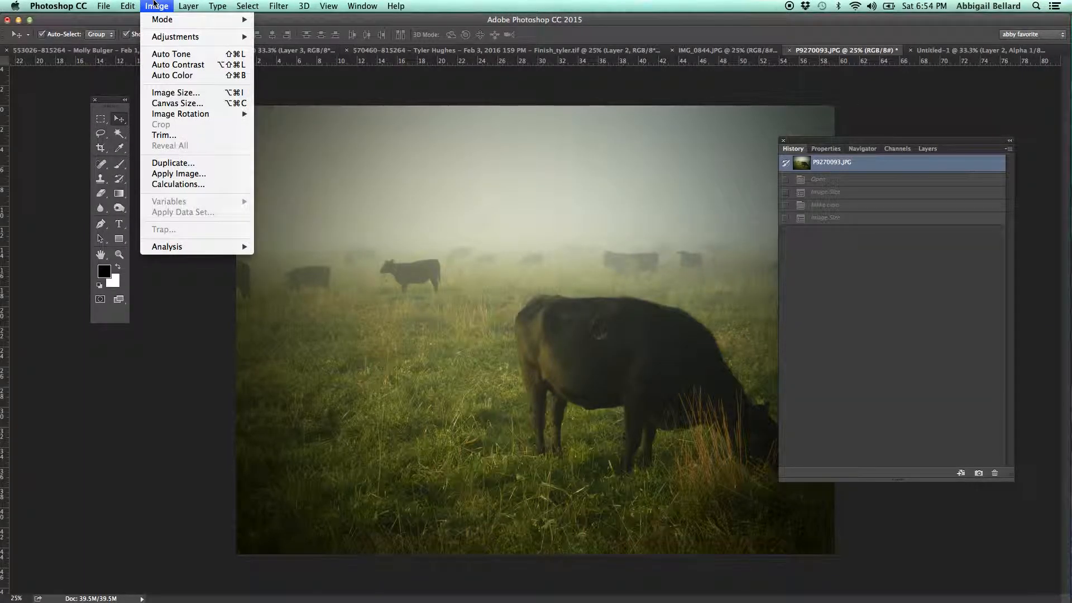
pyautogui.click(175, 92)
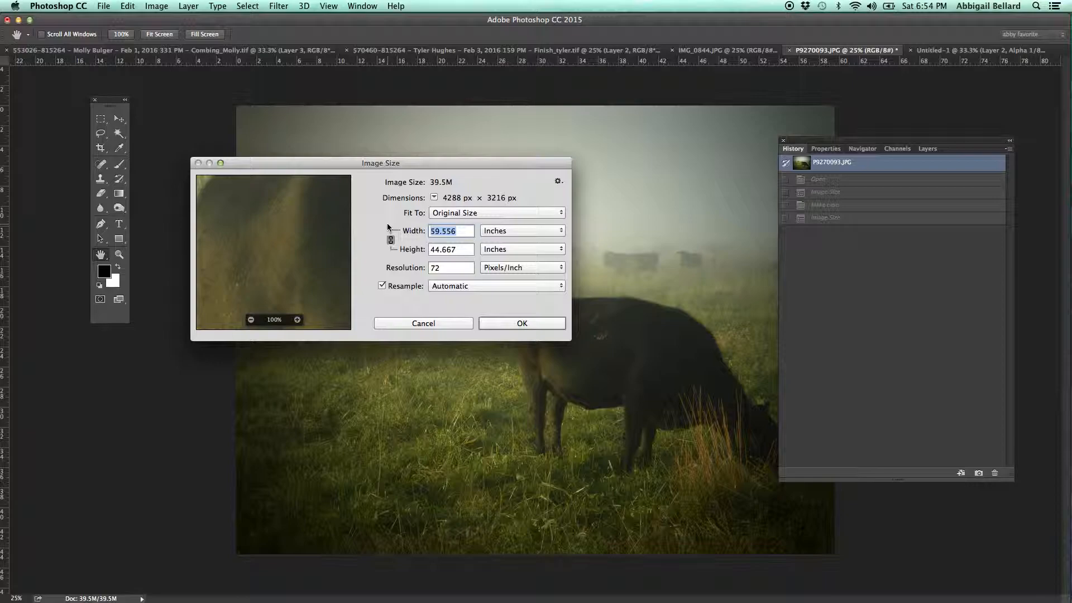
pyautogui.click(382, 286)
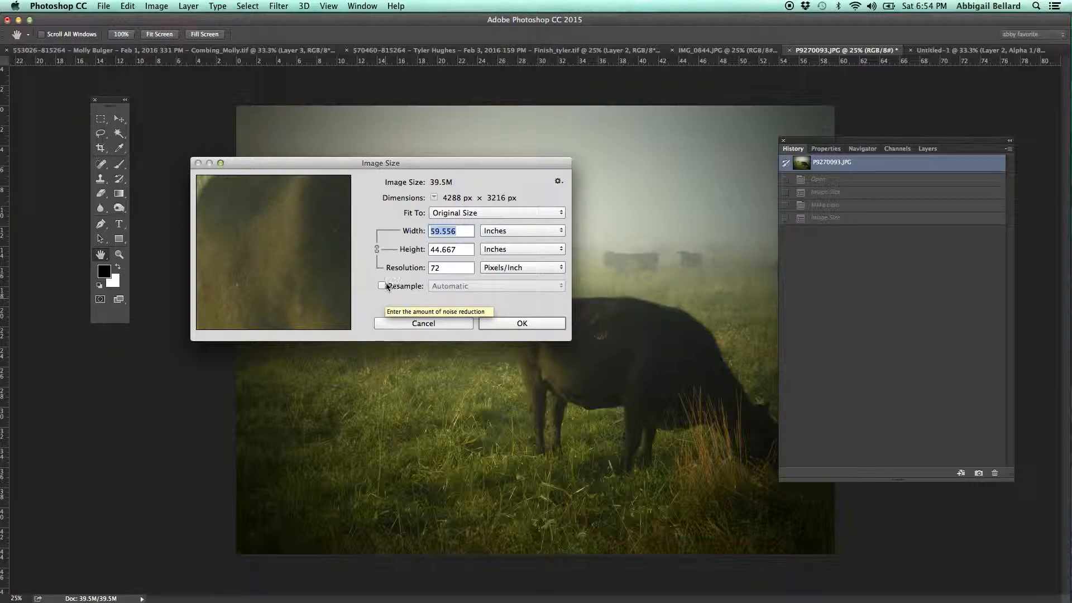
pyautogui.click(381, 286)
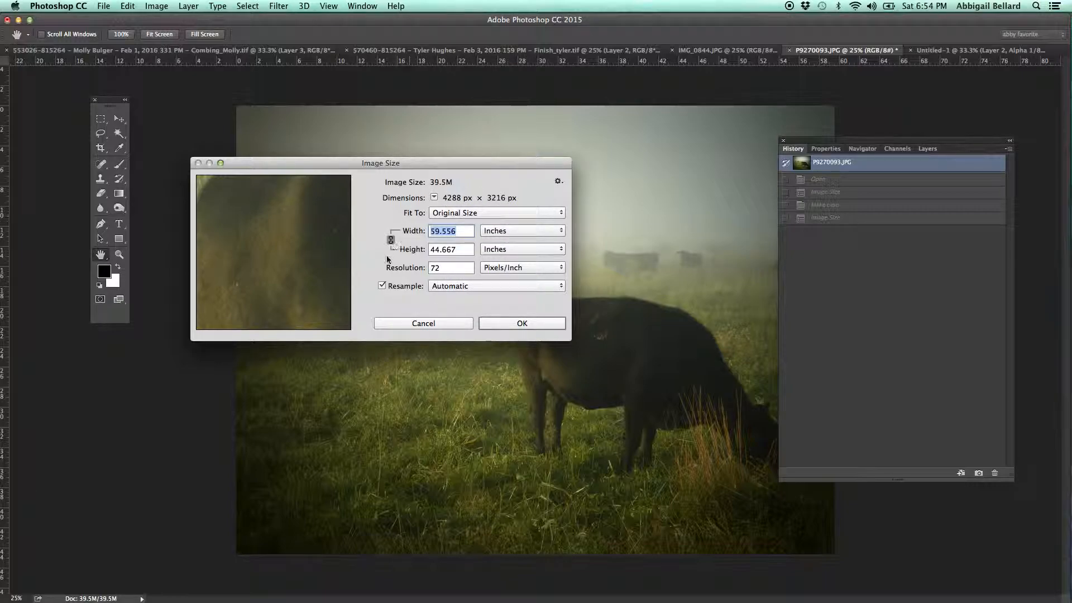
pyautogui.click(382, 286)
pyautogui.moveTo(454, 270); pyautogui.dragTo(419, 266)
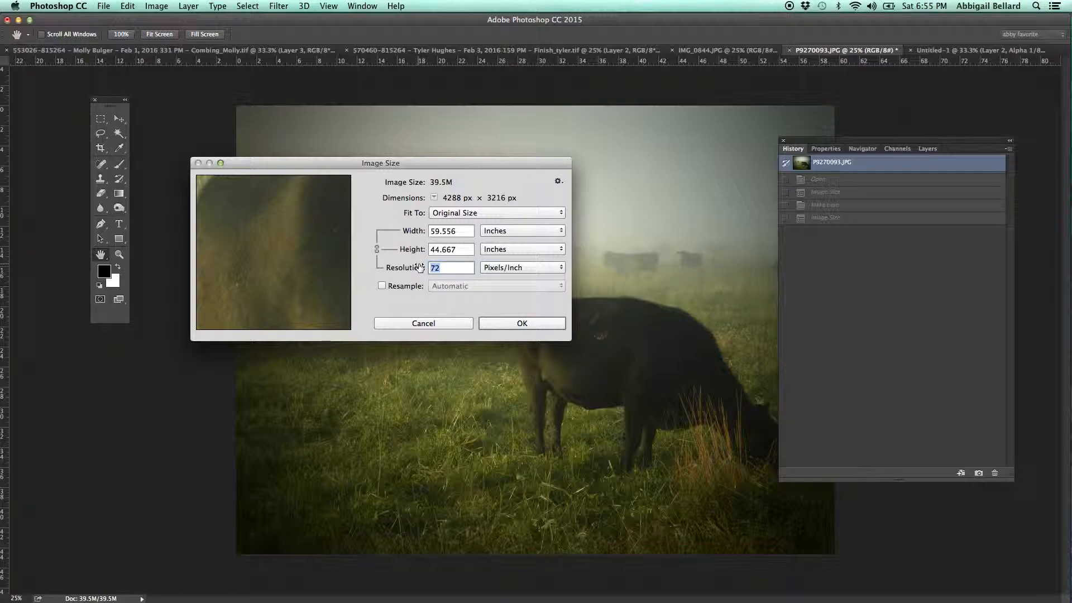
pyautogui.write('300')
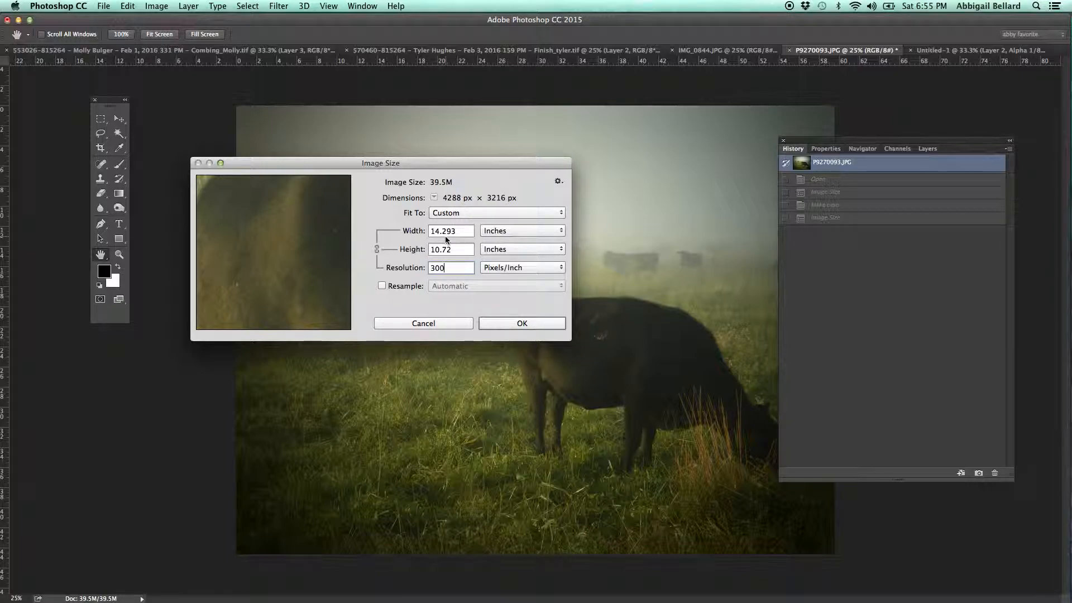
# Turn resampling back on, set the cow photo's width to 10 inches and apply the new image size.
pyautogui.click(382, 286)
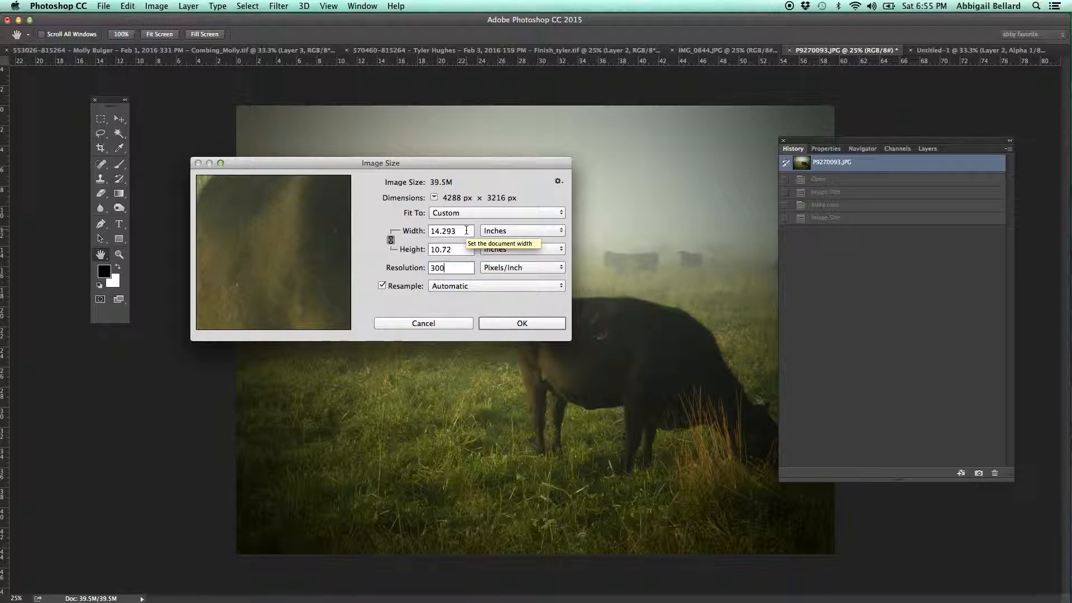
pyautogui.moveTo(466, 230); pyautogui.dragTo(422, 231)
pyautogui.write('10')
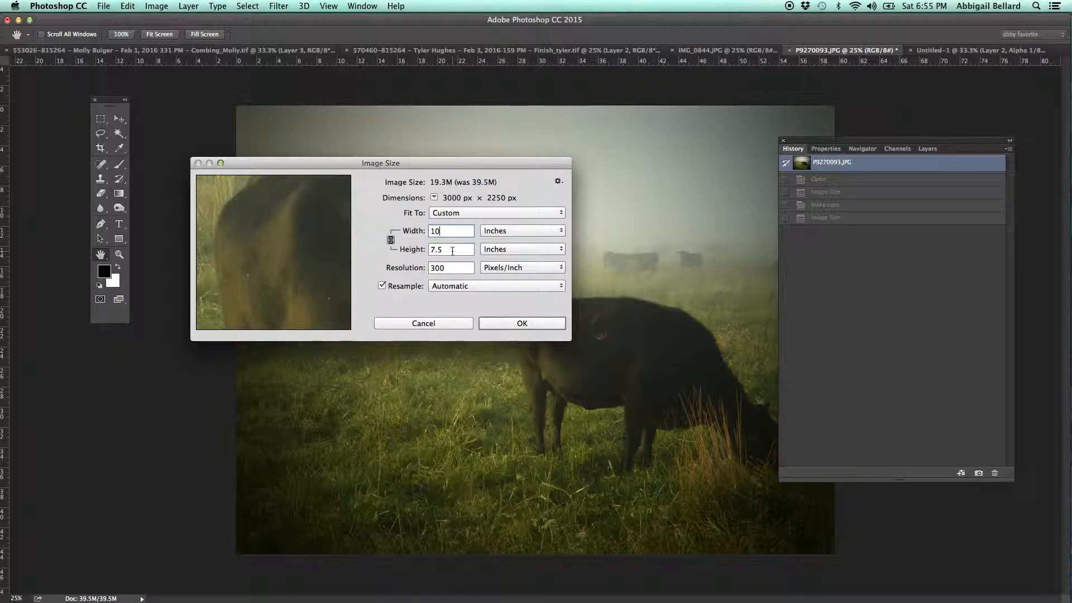
pyautogui.click(501, 324)
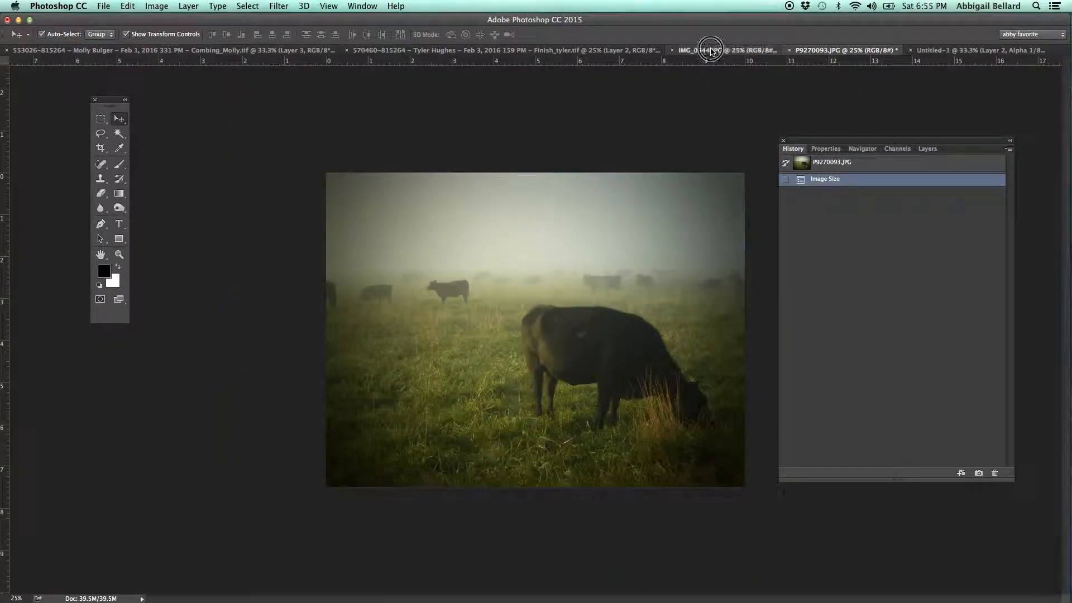
# Set the resolution of the zebra photo IMG_0844.JPG to 300 pixels/inch with resampling turned off.
pyautogui.click(712, 51)
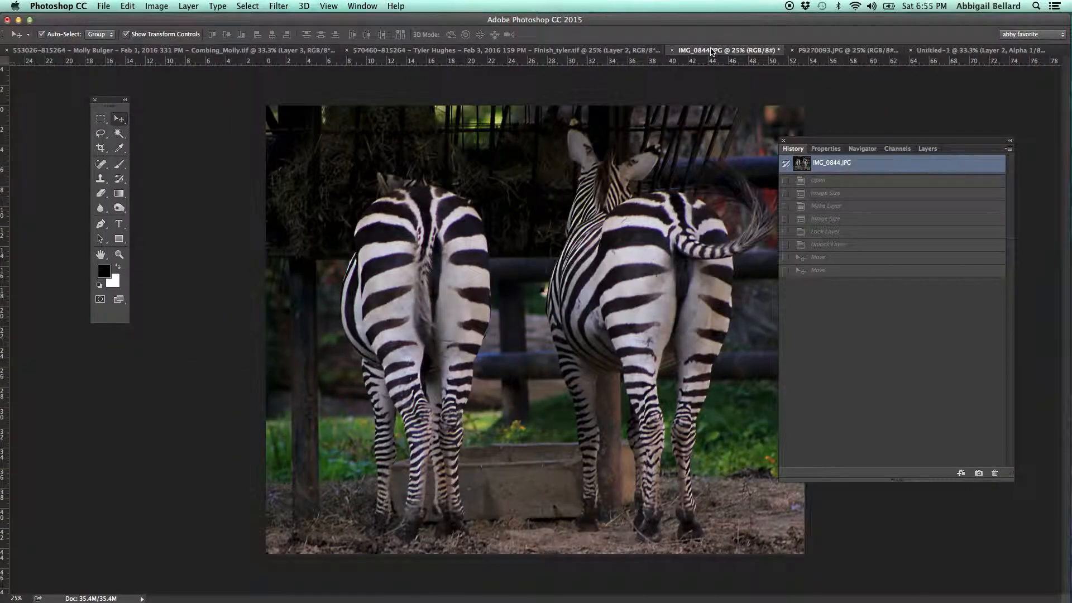
pyautogui.click(157, 5)
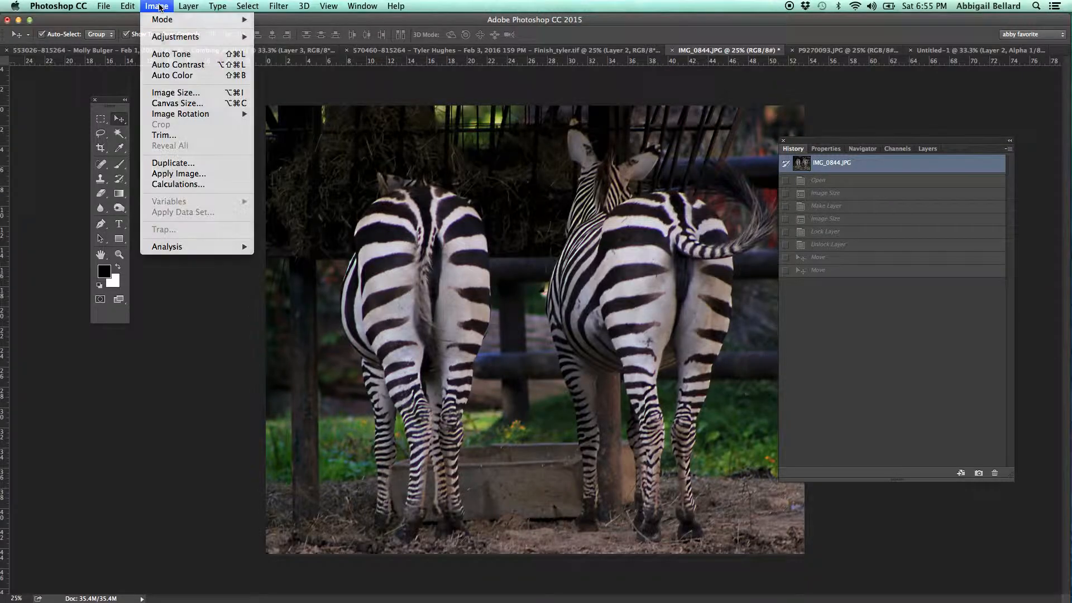
pyautogui.click(162, 97)
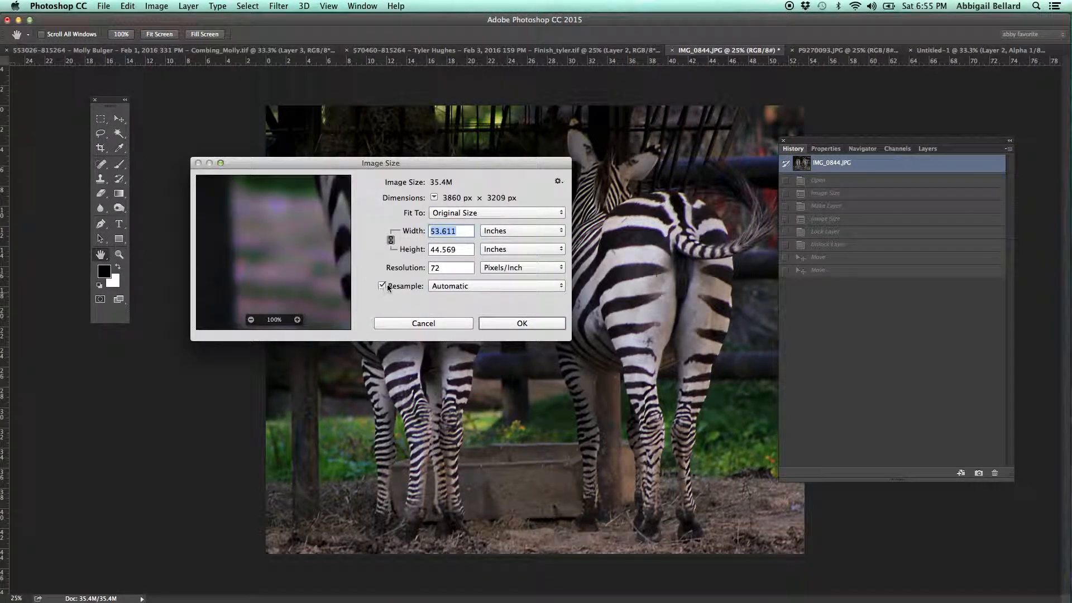
pyautogui.click(382, 286)
pyautogui.click(434, 269)
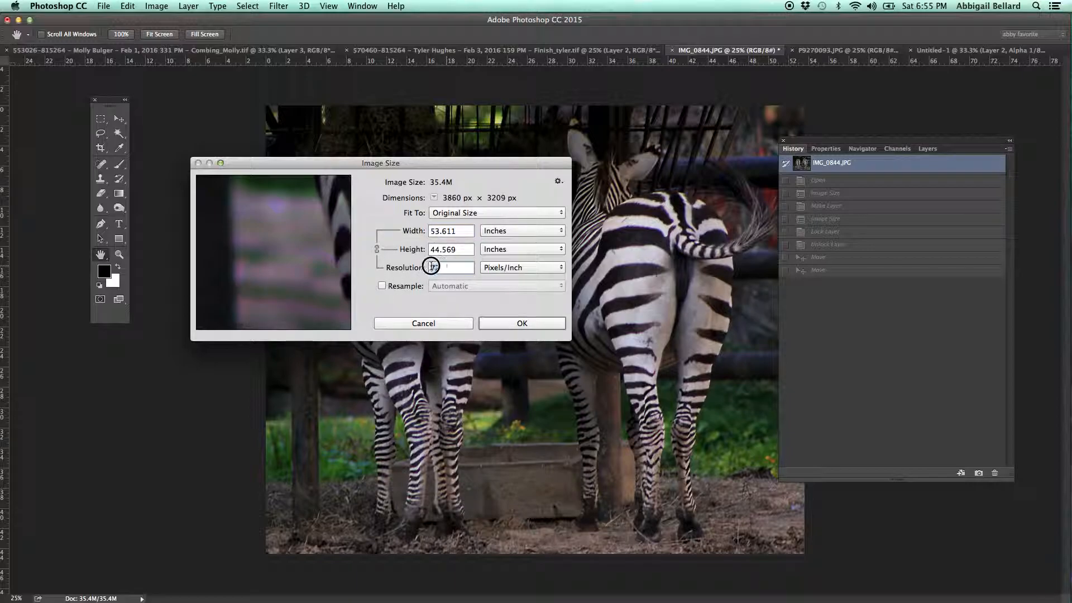
pyautogui.write('300')
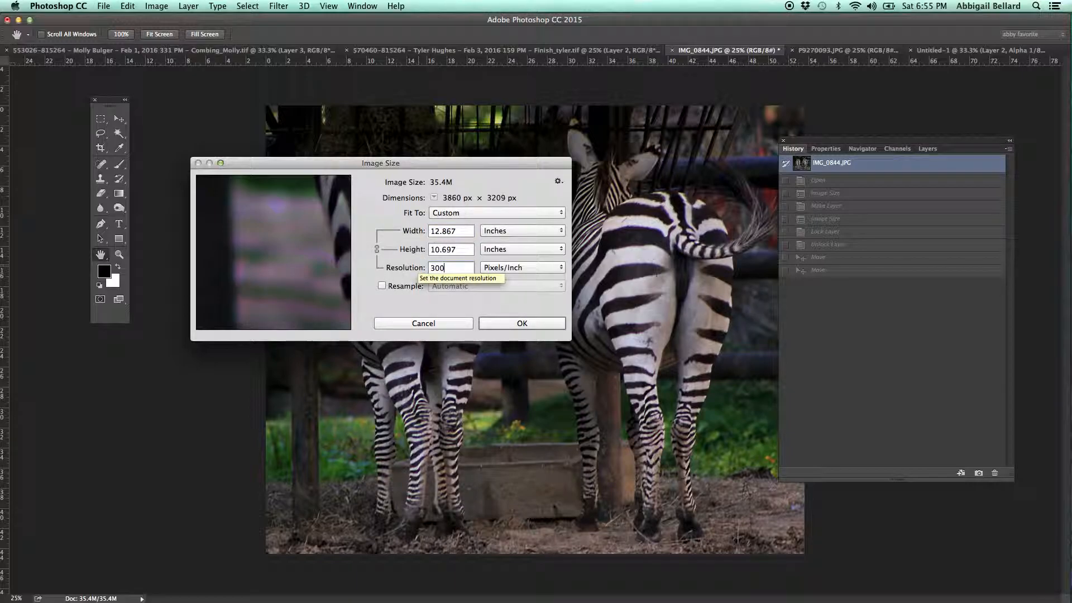
# Turn resampling back on for the zebra photo, set its width to 10 inches and apply the resize.
pyautogui.click(383, 286)
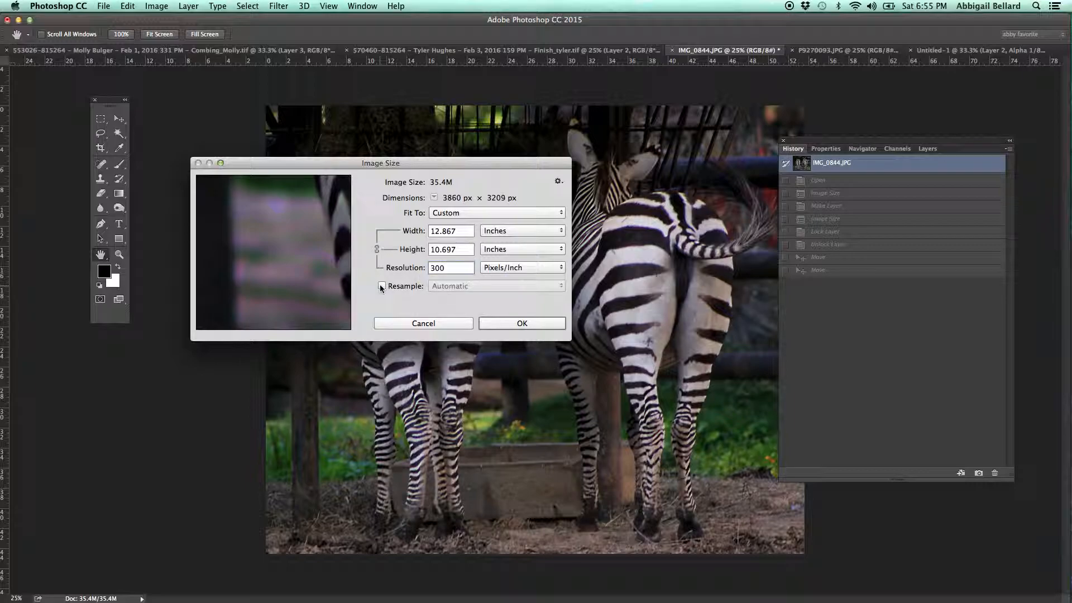
pyautogui.moveTo(466, 229); pyautogui.dragTo(414, 231)
pyautogui.write('10')
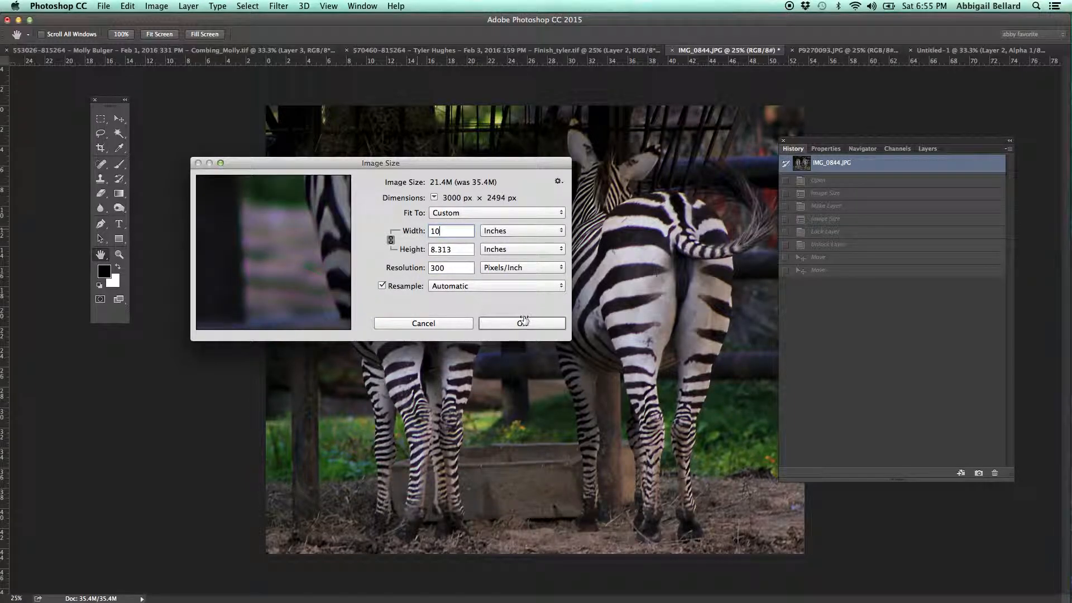
pyautogui.click(522, 323)
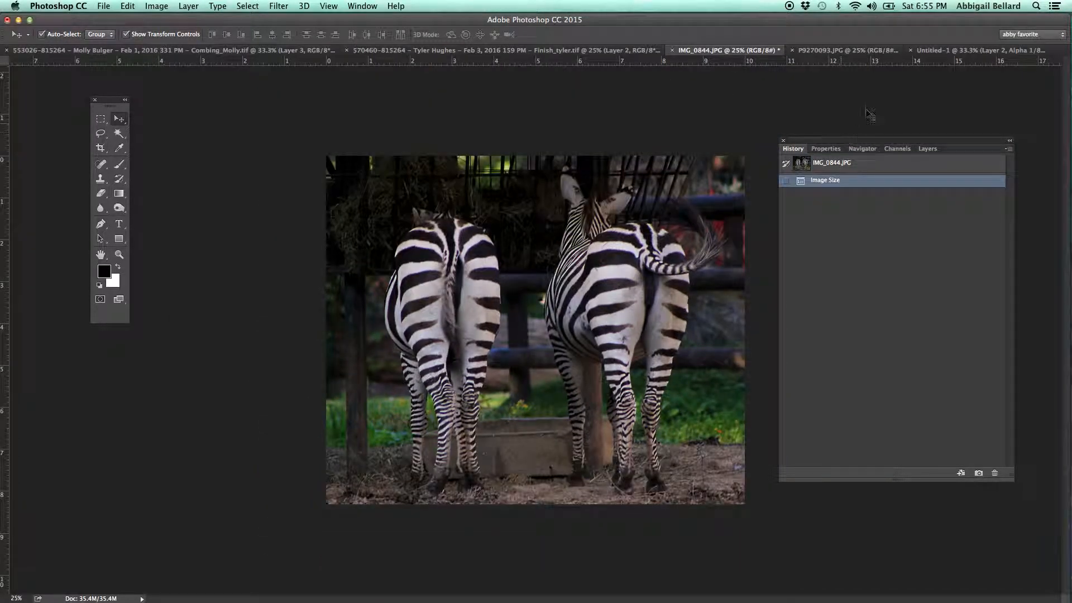
# Revert the Untitled-1 document to its initial blank snapshot.
pyautogui.click(935, 52)
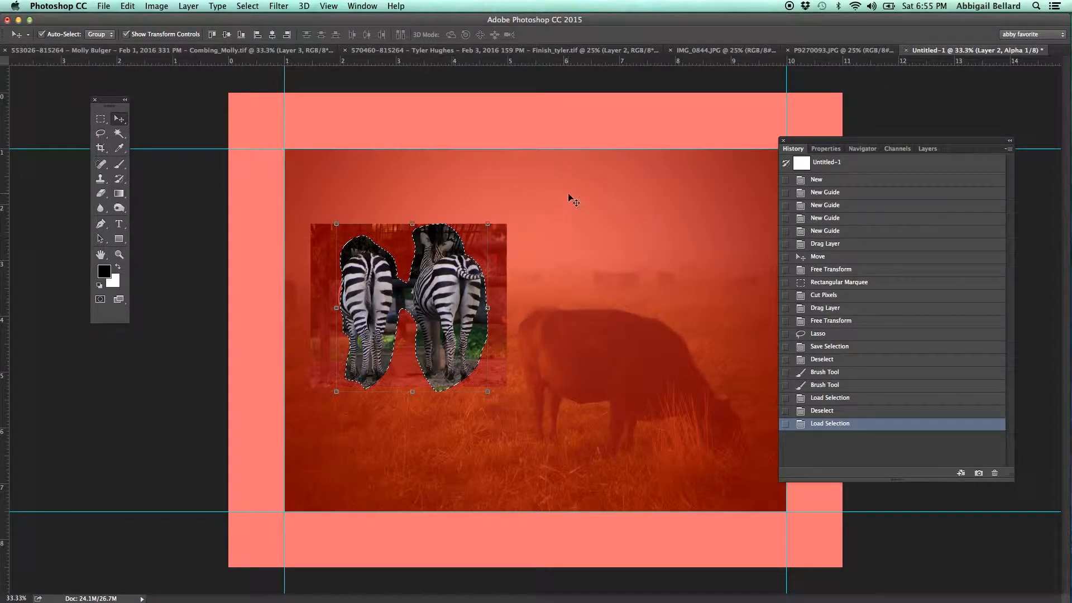
pyautogui.click(826, 162)
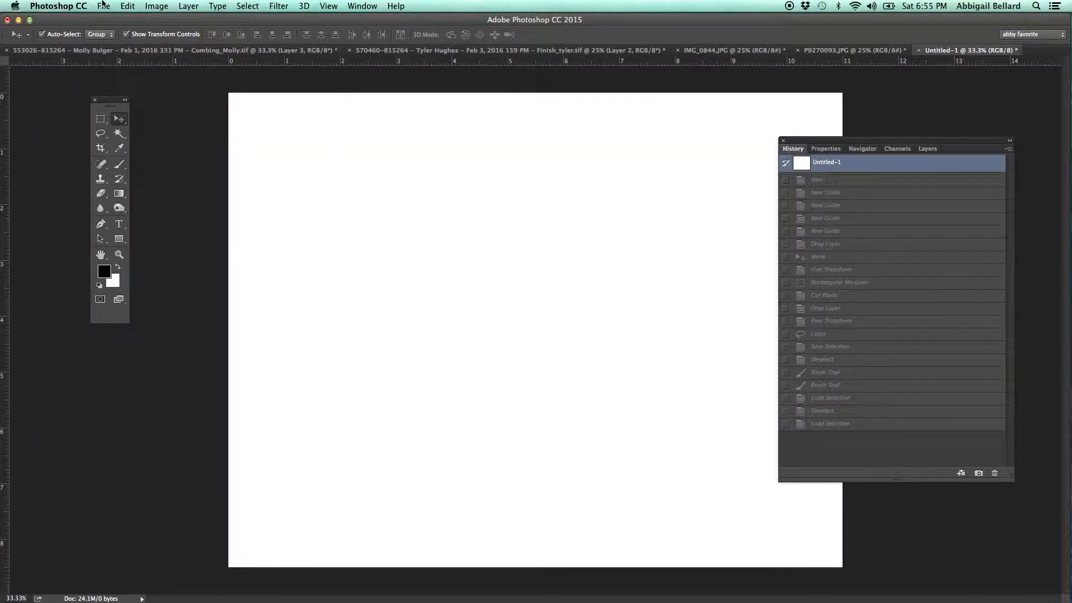
# Set up a new document 11 inches wide and 8.5 inches high, starting from the U.S. Paper preset.
pyautogui.click(103, 6)
pyautogui.click(112, 20)
pyautogui.click(276, 216)
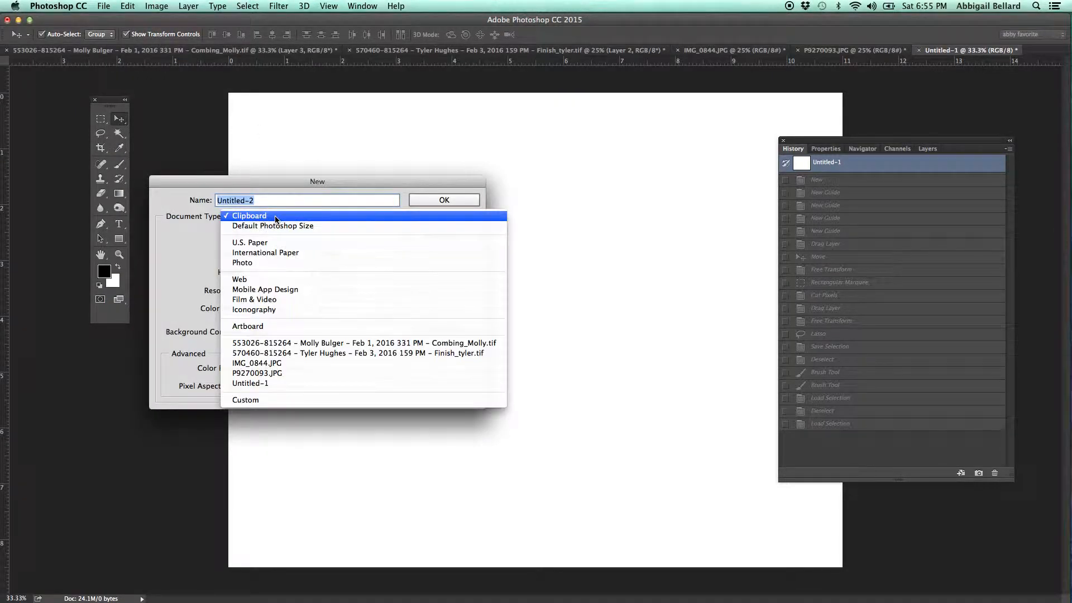
pyautogui.click(261, 242)
pyautogui.moveTo(267, 254); pyautogui.dragTo(218, 273)
pyautogui.write('11')
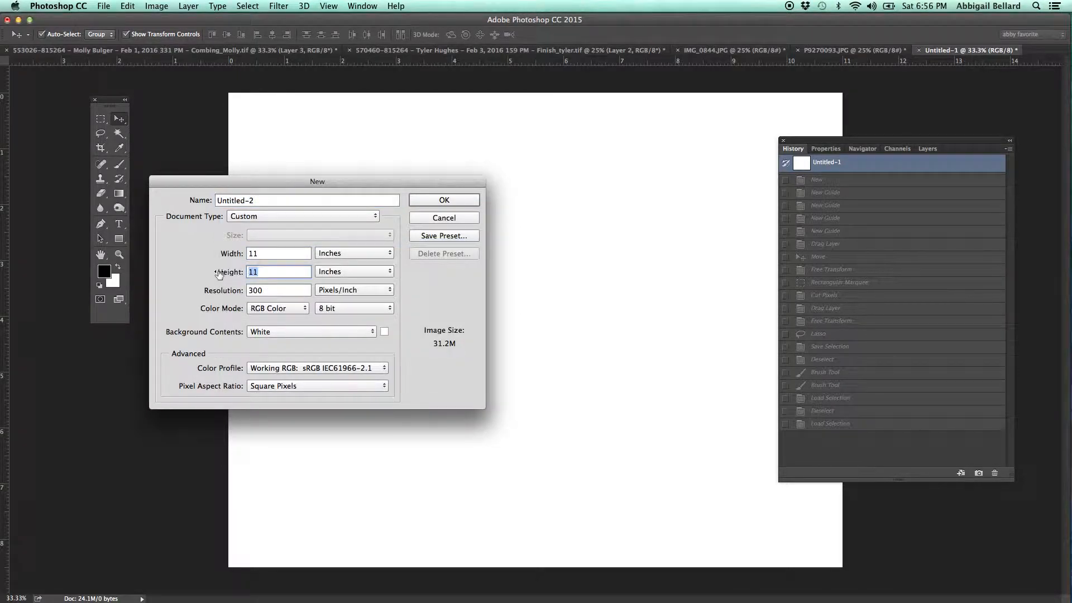
pyautogui.write('8.5')
# Name the new document "combinging" followed by the author's surname, and create it.
pyautogui.click(262, 199)
pyautogui.write('combin')
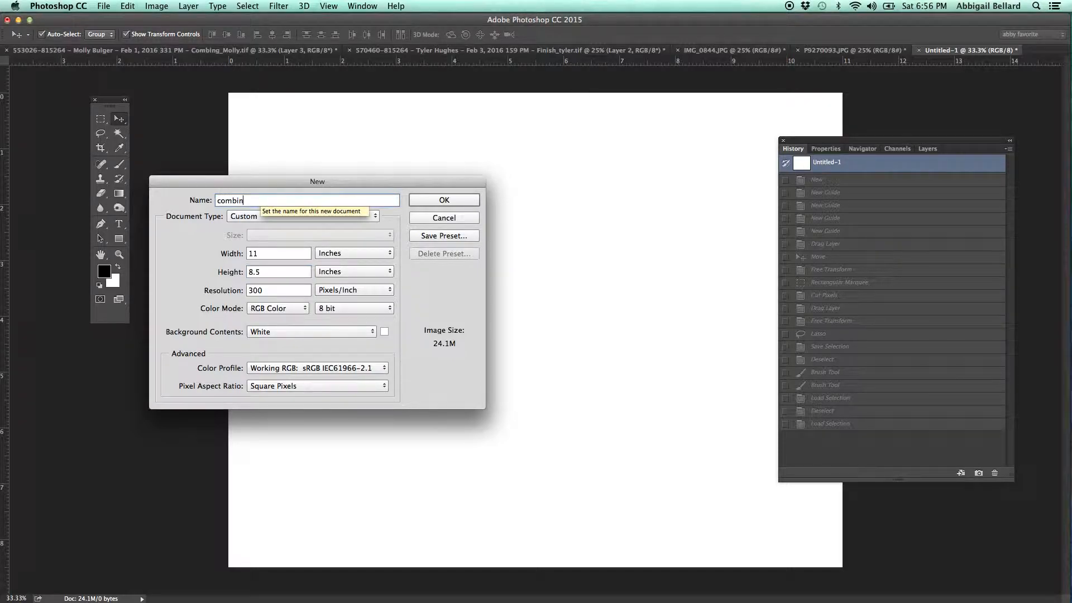
pyautogui.write('ging bellard')
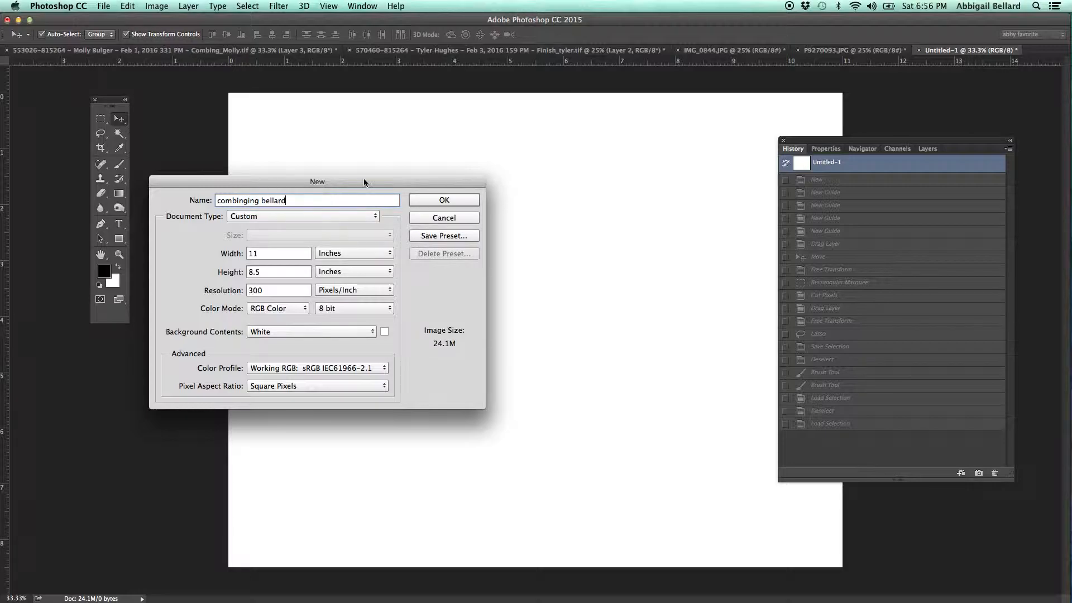
pyautogui.click(443, 200)
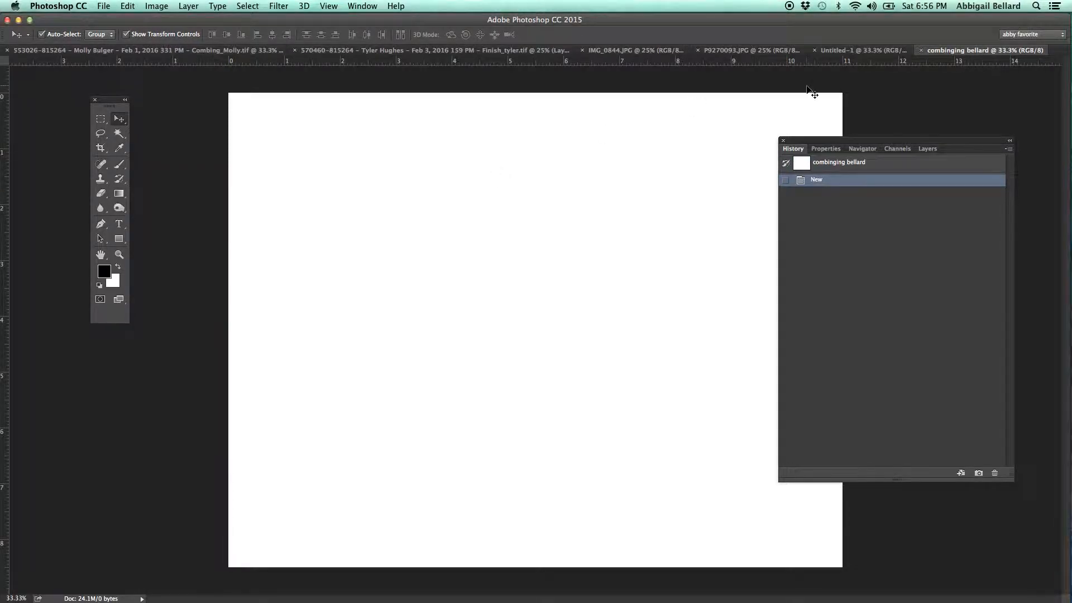
# Unlock the Background layer of the cow photo P9270093.JPG so that it can be moved.
pyautogui.click(747, 50)
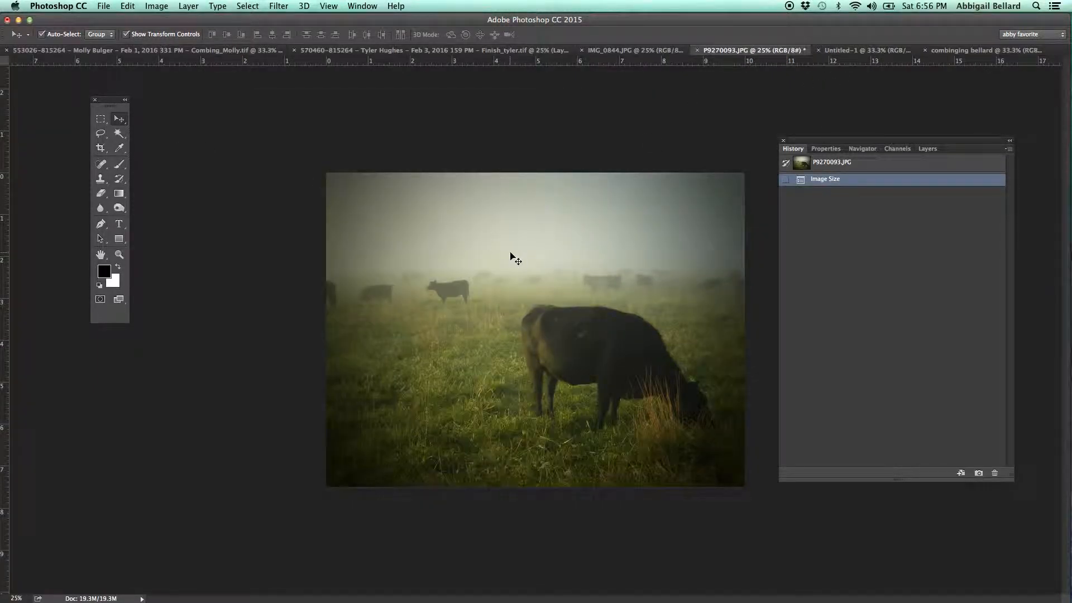
pyautogui.click(932, 150)
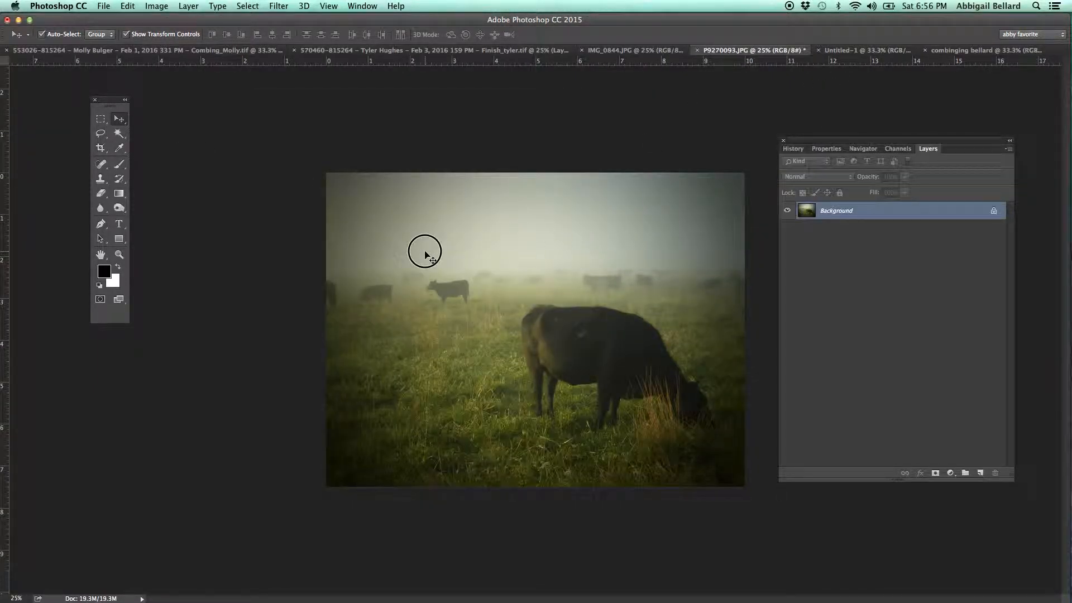
pyautogui.click(458, 217)
pyautogui.click(613, 206)
pyautogui.click(994, 212)
# Copy the cow photo's layer into the new blank document and place it within the white canvas.
pyautogui.moveTo(643, 254)
pyautogui.mouseDown()
pyautogui.moveTo(911, 65)
pyautogui.moveTo(969, 50)
pyautogui.moveTo(594, 229)
pyautogui.moveTo(563, 275)
pyautogui.moveTo(639, 236)
pyautogui.mouseUp()
pyautogui.moveTo(445, 270); pyautogui.dragTo(575, 228)
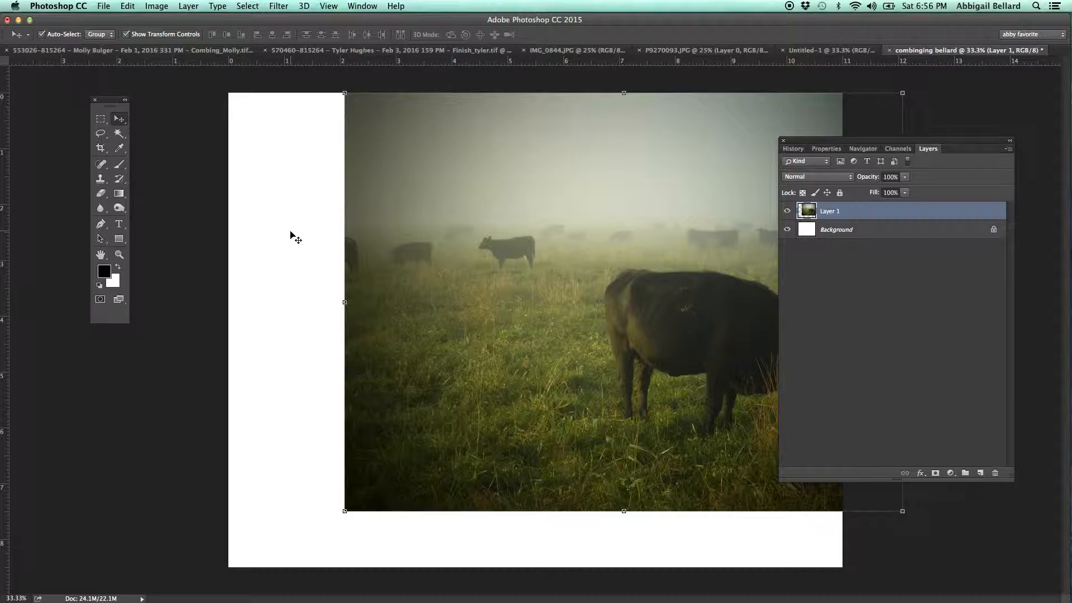
pyautogui.moveTo(441, 191); pyautogui.dragTo(334, 216)
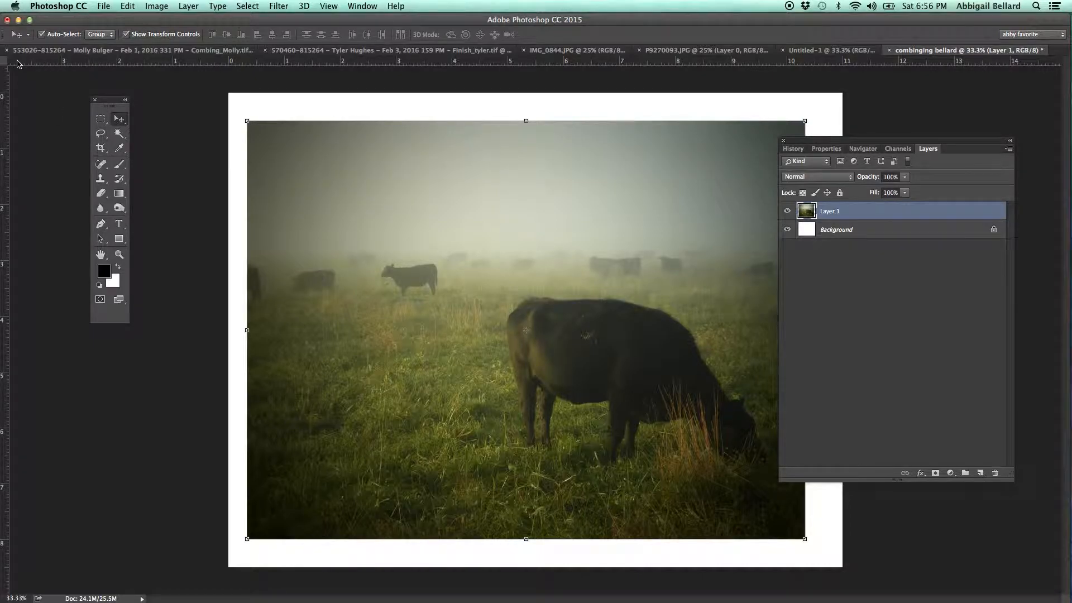
# Add horizontal guides at about 0.5 and 8 inches and vertical guides at about 0.5 and 10.5 inches.
pyautogui.click(273, 19)
pyautogui.moveTo(274, 20); pyautogui.dragTo(283, 20)
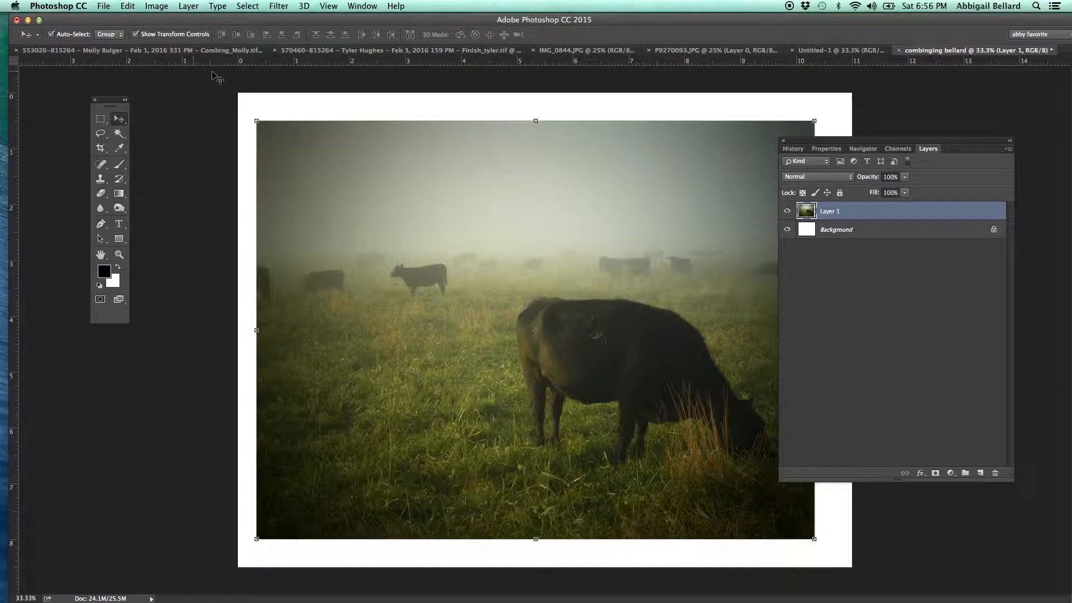
pyautogui.click(264, 64)
pyautogui.moveTo(264, 63); pyautogui.dragTo(251, 120)
pyautogui.moveTo(261, 61); pyautogui.dragTo(197, 540)
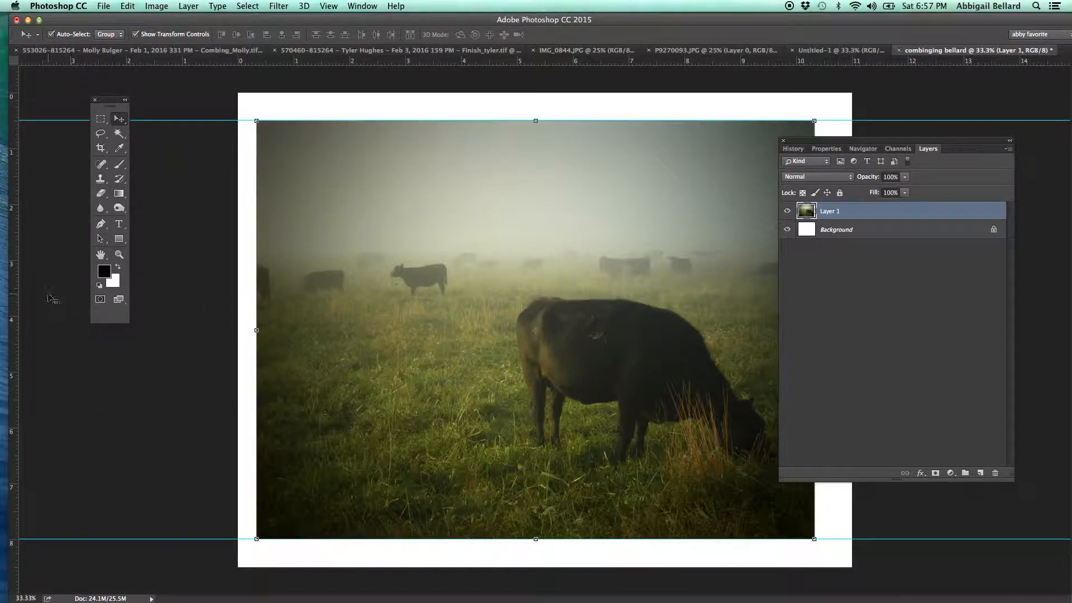
pyautogui.moveTo(12, 304); pyautogui.dragTo(824, 296)
pyautogui.moveTo(15, 274); pyautogui.dragTo(266, 273)
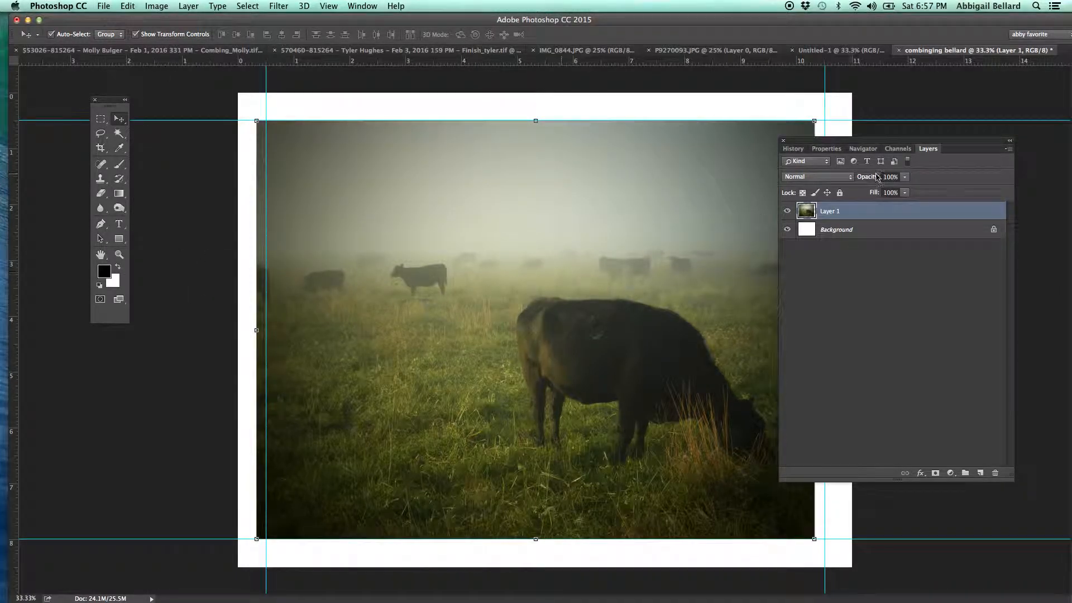
# Clear the floating panel off the canvas and align the cow layer with the four guides.
pyautogui.moveTo(856, 136); pyautogui.dragTo(988, 111)
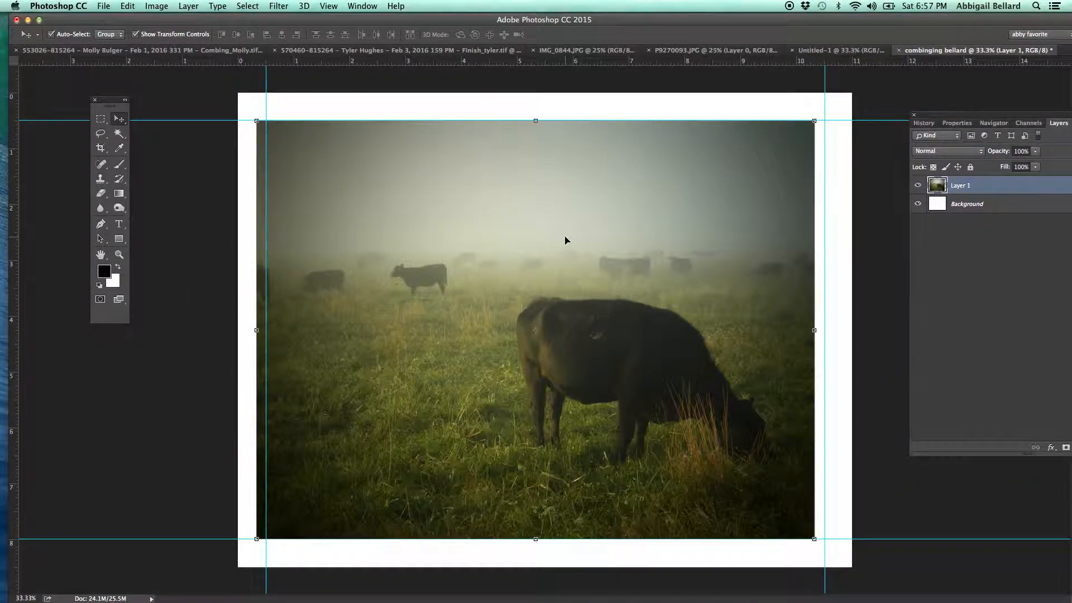
pyautogui.moveTo(566, 238); pyautogui.dragTo(572, 242)
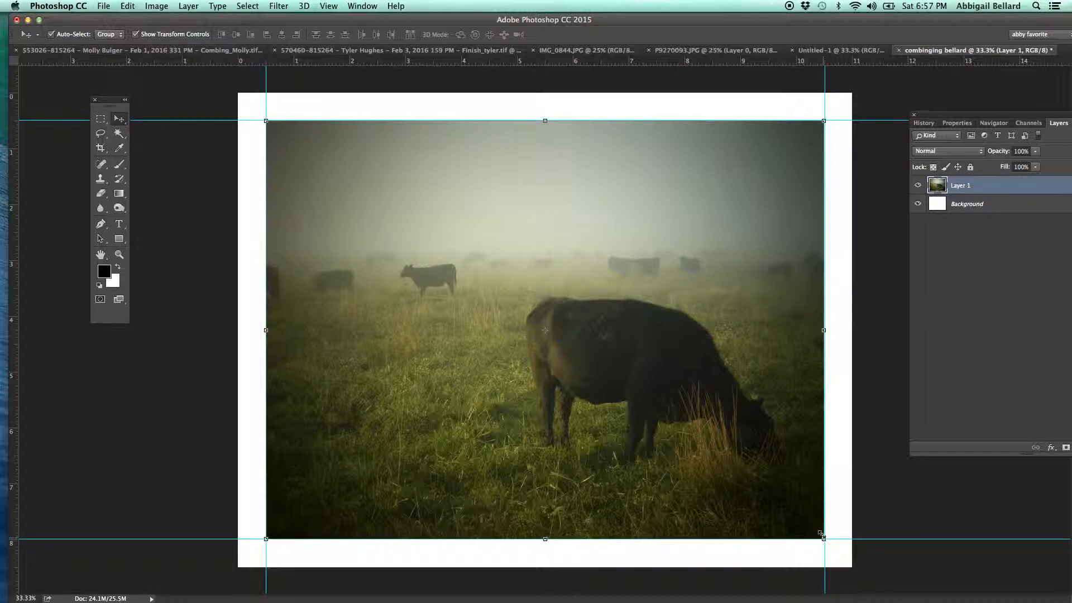
# Try narrowing the cow layer non-proportionally to about 46% width, and undo the distortion.
pyautogui.moveTo(821, 534); pyautogui.dragTo(522, 536)
pyautogui.moveTo(522, 537); pyautogui.dragTo(522, 537)
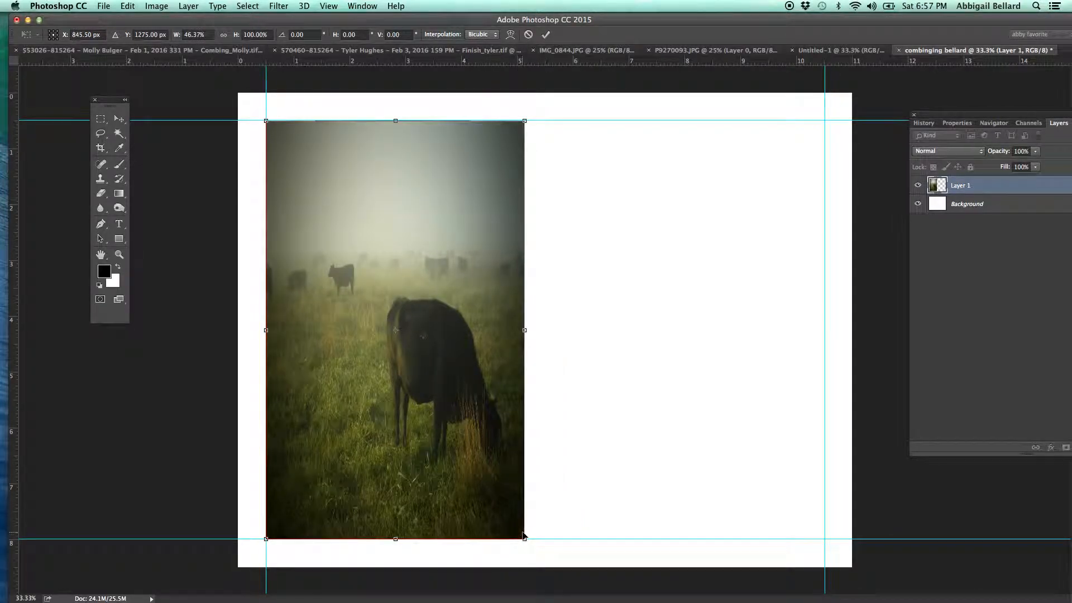
pyautogui.press('super+z')
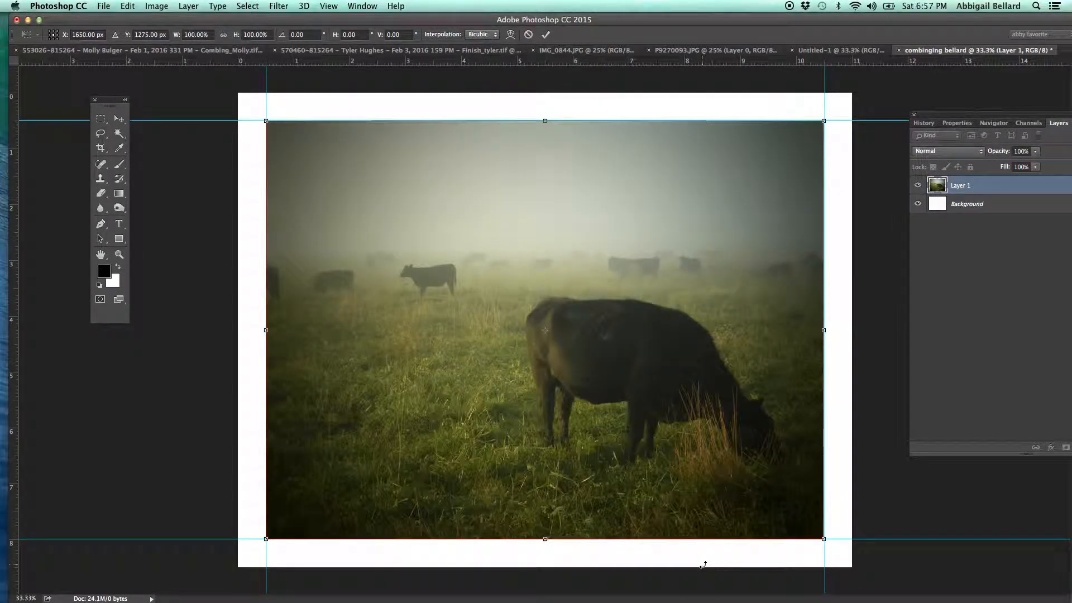
# Scale the cow layer to about 99.93% width and 99.96% height within the guides and apply the transform.
pyautogui.moveTo(824, 539)
pyautogui.mouseDown()
pyautogui.moveTo(646, 447)
pyautogui.moveTo(816, 550)
pyautogui.mouseUp()
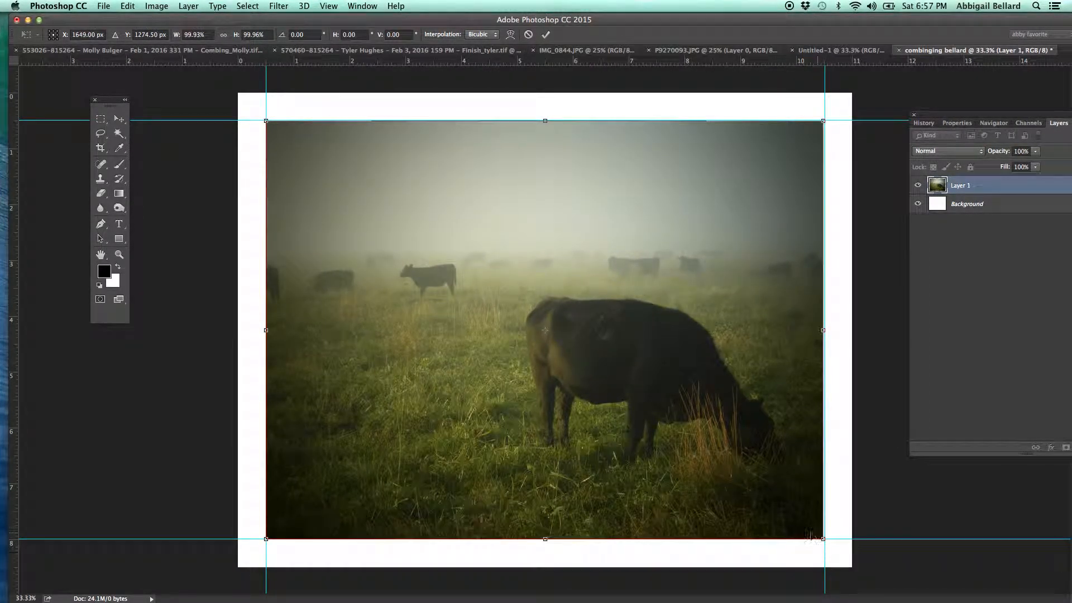
pyautogui.press('Return')
pyautogui.click(824, 535)
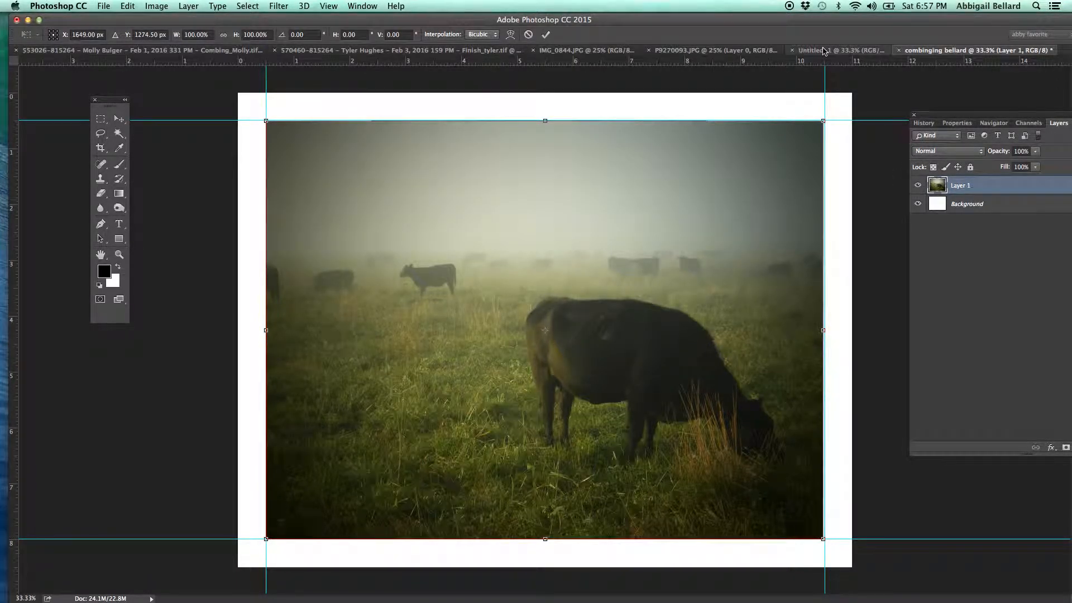
# Unlock the background layer of the zebra photo IMG_0844.JPG and copy it into the combining document above the cow layer.
pyautogui.click(574, 51)
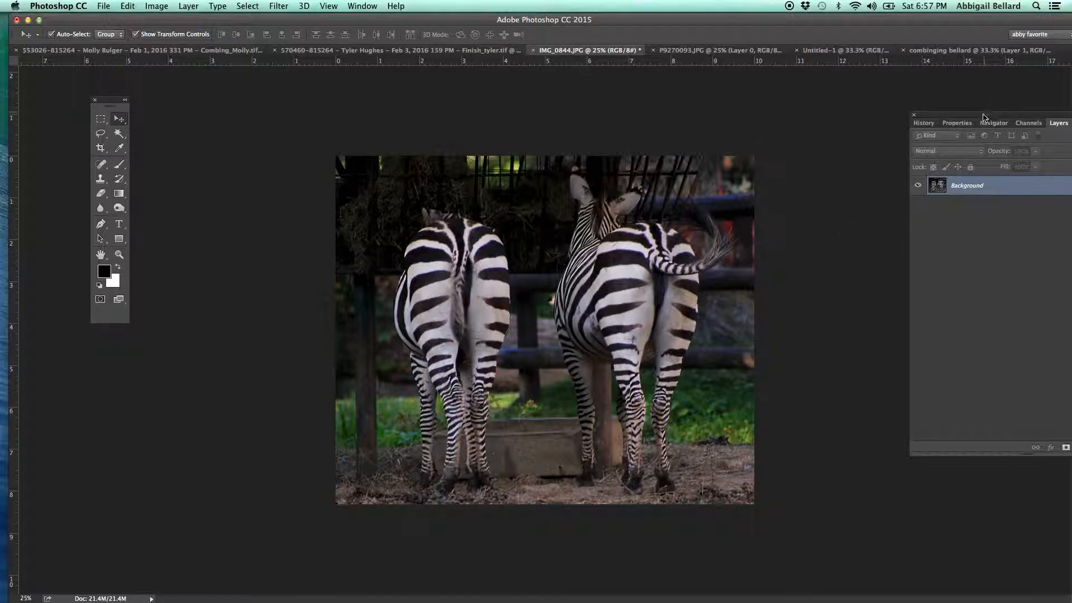
pyautogui.moveTo(983, 117); pyautogui.dragTo(895, 117)
pyautogui.click(1036, 185)
pyautogui.moveTo(627, 173); pyautogui.dragTo(567, 346)
pyautogui.moveTo(589, 268); pyautogui.dragTo(650, 134)
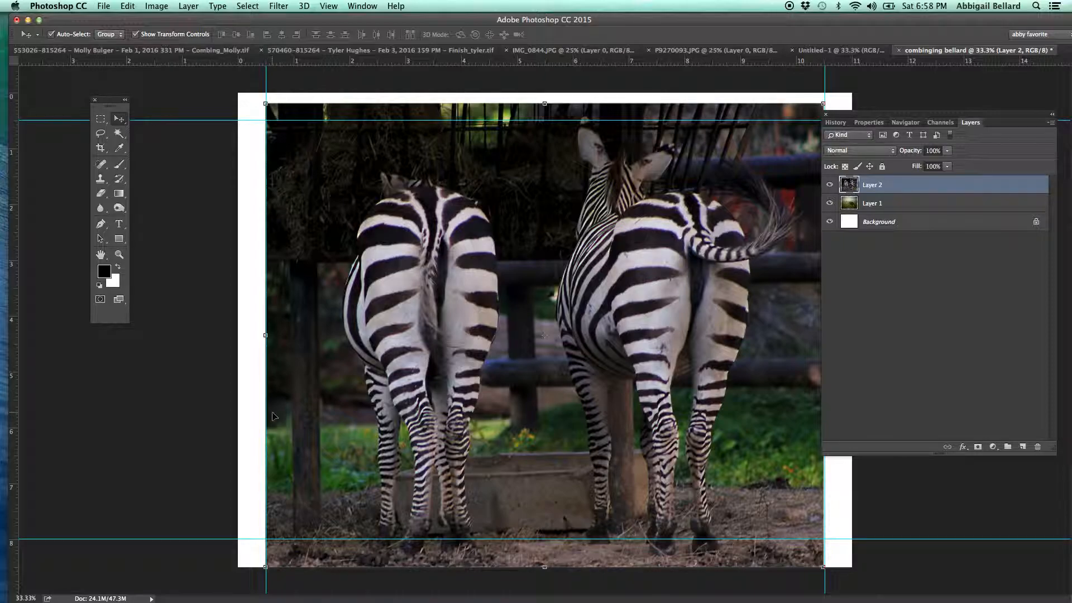
# Scale the zebra layer to about 100.03%, fit it between the two vertical guides and apply the transformation.
pyautogui.click(119, 255)
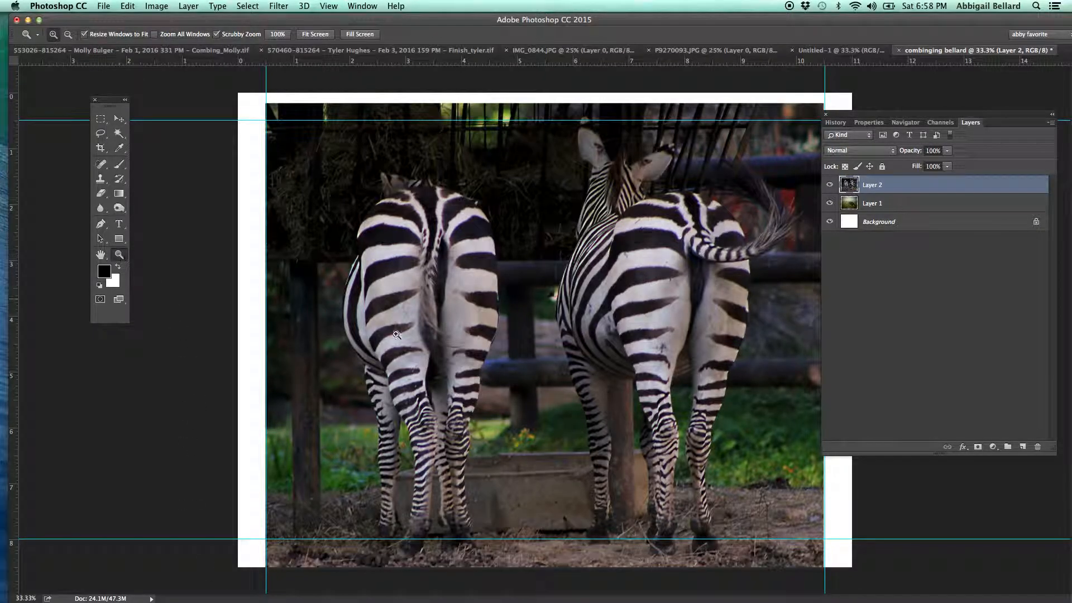
pyautogui.keyDown('alt'); pyautogui.click(409, 393); pyautogui.keyUp('alt')
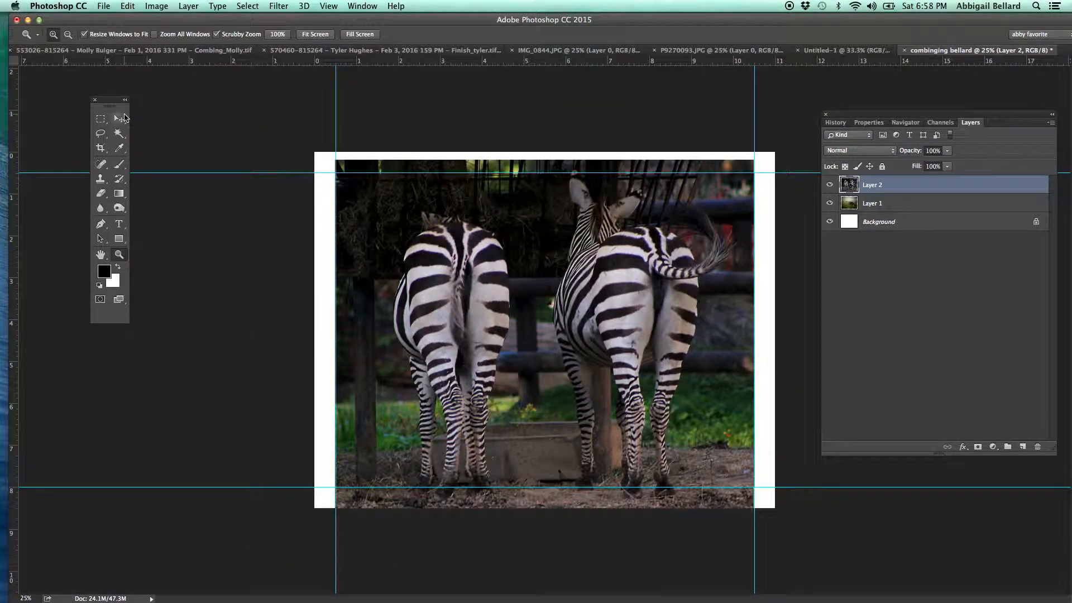
pyautogui.click(121, 119)
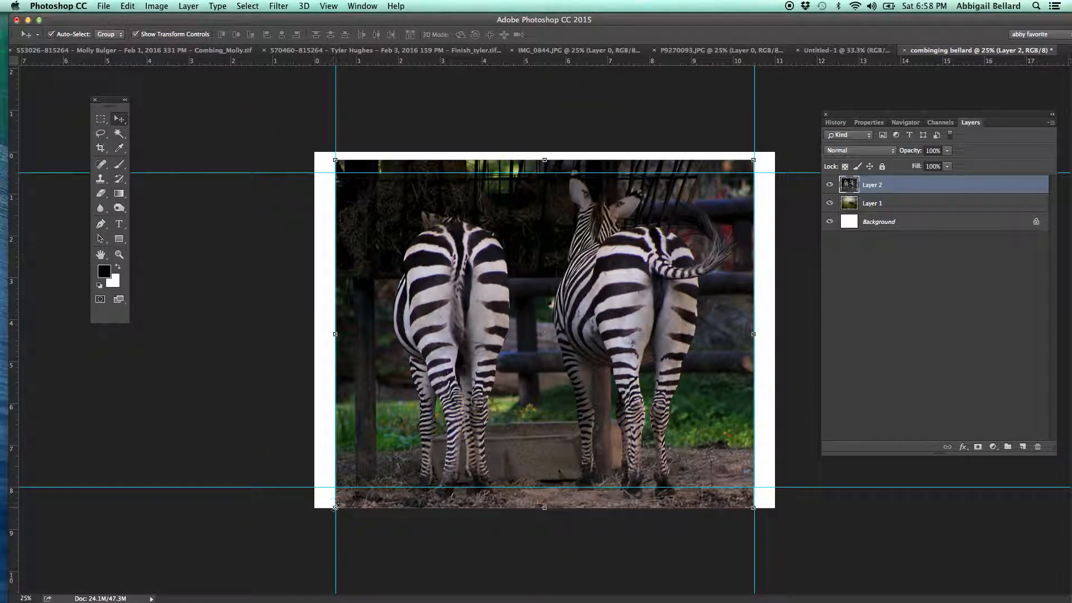
pyautogui.moveTo(465, 280); pyautogui.dragTo(465, 299)
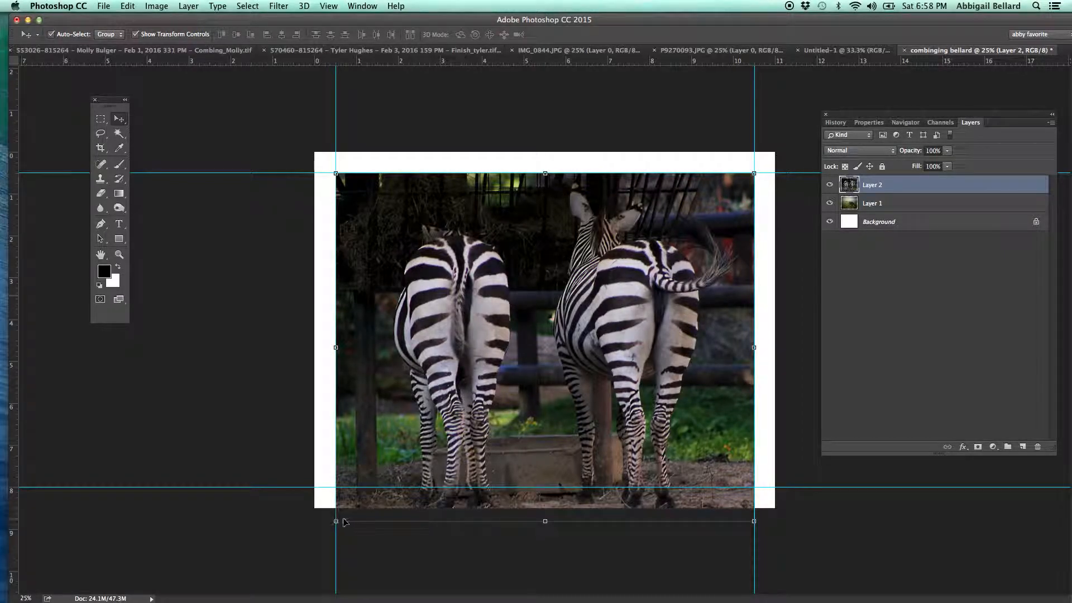
pyautogui.moveTo(333, 521)
pyautogui.mouseDown()
pyautogui.moveTo(348, 501)
pyautogui.moveTo(329, 509)
pyautogui.moveTo(360, 496)
pyautogui.moveTo(322, 507)
pyautogui.mouseUp()
pyautogui.moveTo(494, 472); pyautogui.dragTo(493, 456)
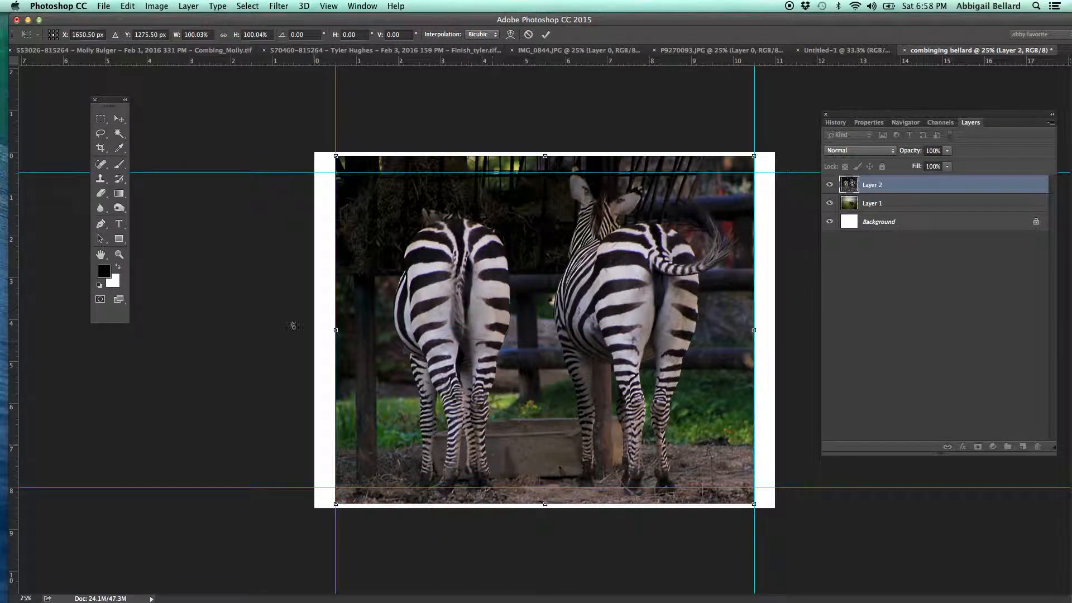
pyautogui.click(100, 118)
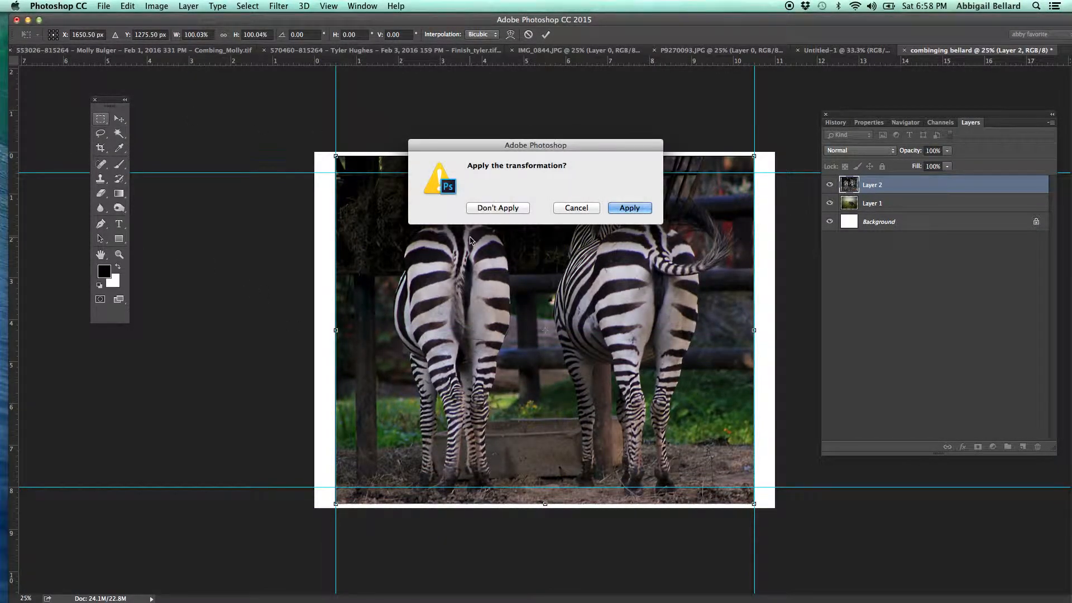
pyautogui.click(646, 210)
# Cut away the zebra layer's strips above the 0.5-inch guide and below the 8-inch guide using rectangular selections.
pyautogui.moveTo(266, 127); pyautogui.dragTo(807, 173)
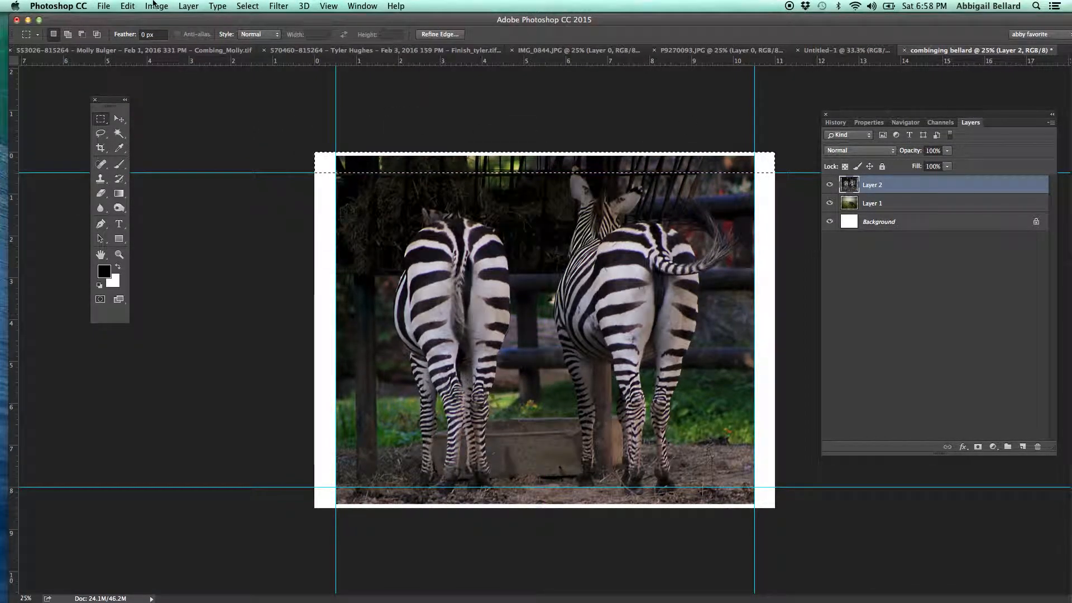
pyautogui.click(127, 6)
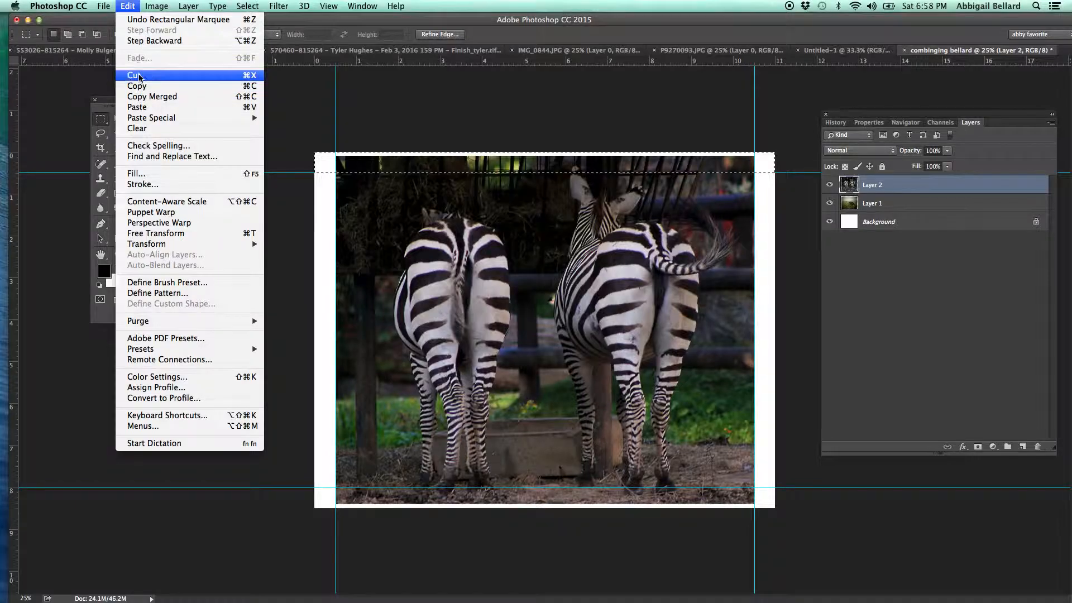
pyautogui.click(143, 78)
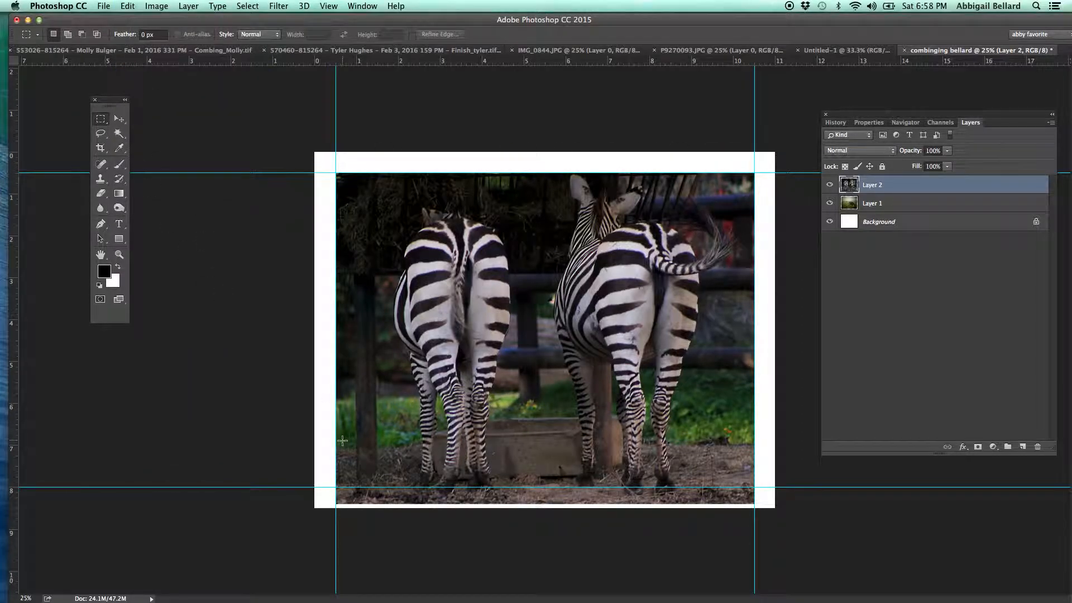
pyautogui.moveTo(316, 488); pyautogui.dragTo(804, 594)
pyautogui.press('super+x')
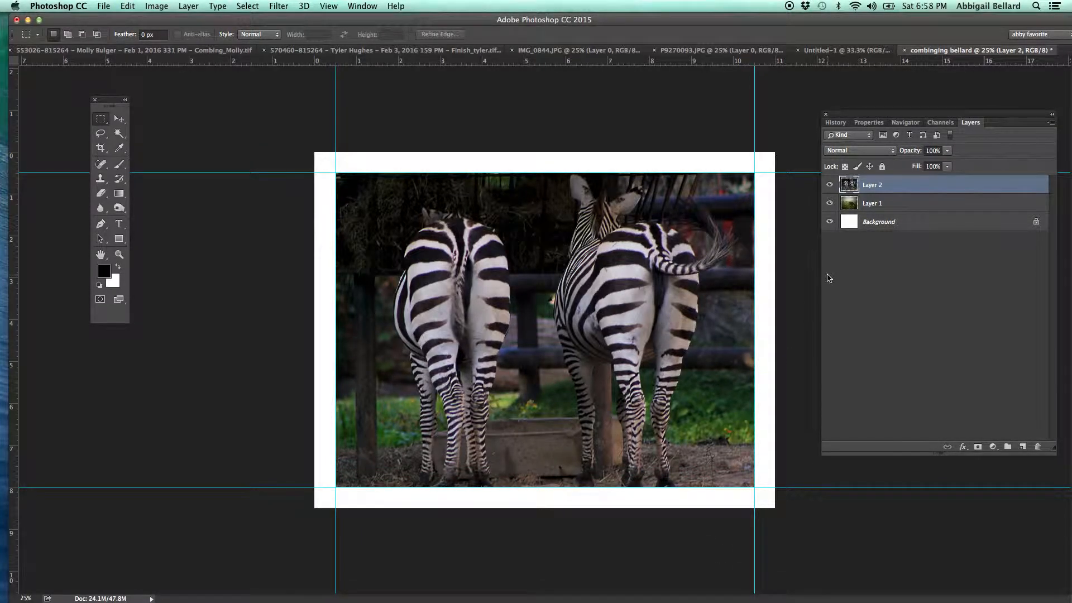
# Scale the zebra layer down to about 39.9% and place it up and to the left of the large grazing cow.
pyautogui.click(119, 119)
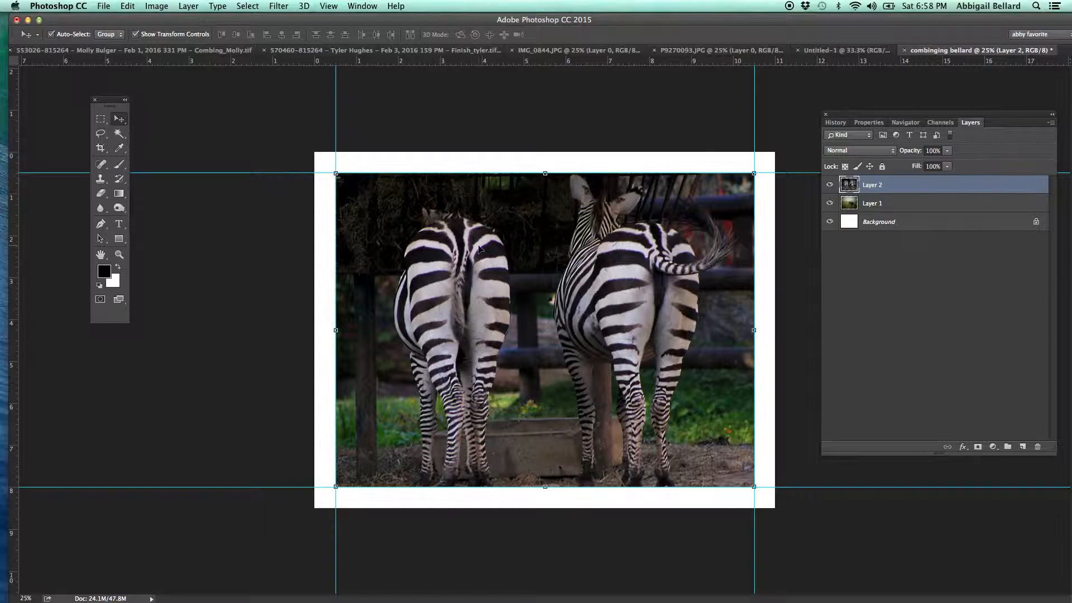
pyautogui.moveTo(337, 485); pyautogui.dragTo(497, 366)
pyautogui.moveTo(640, 312); pyautogui.dragTo(478, 349)
pyautogui.moveTo(596, 402); pyautogui.dragTo(502, 335)
pyautogui.moveTo(455, 277); pyautogui.dragTo(475, 290)
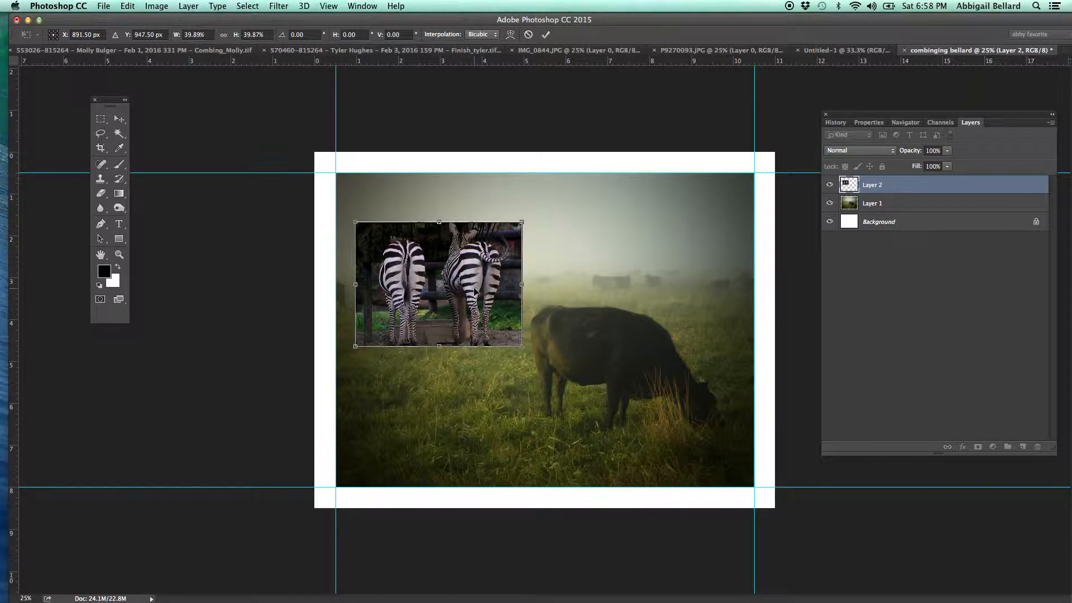
pyautogui.press('Return')
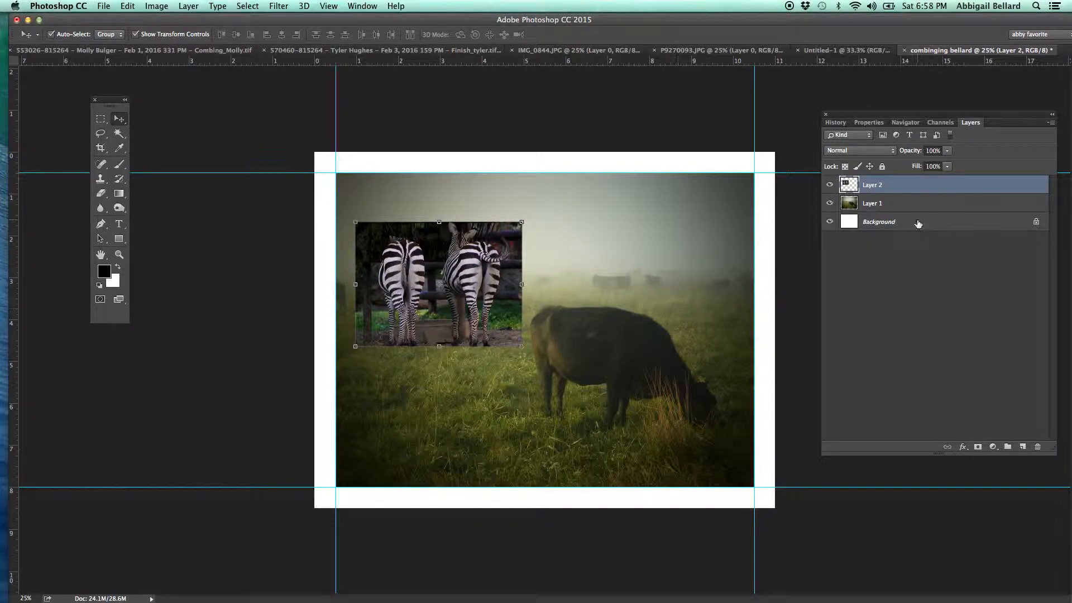
# Draw a loose lasso selection around both zebras and save it as a new channel in the current document.
pyautogui.click(101, 134)
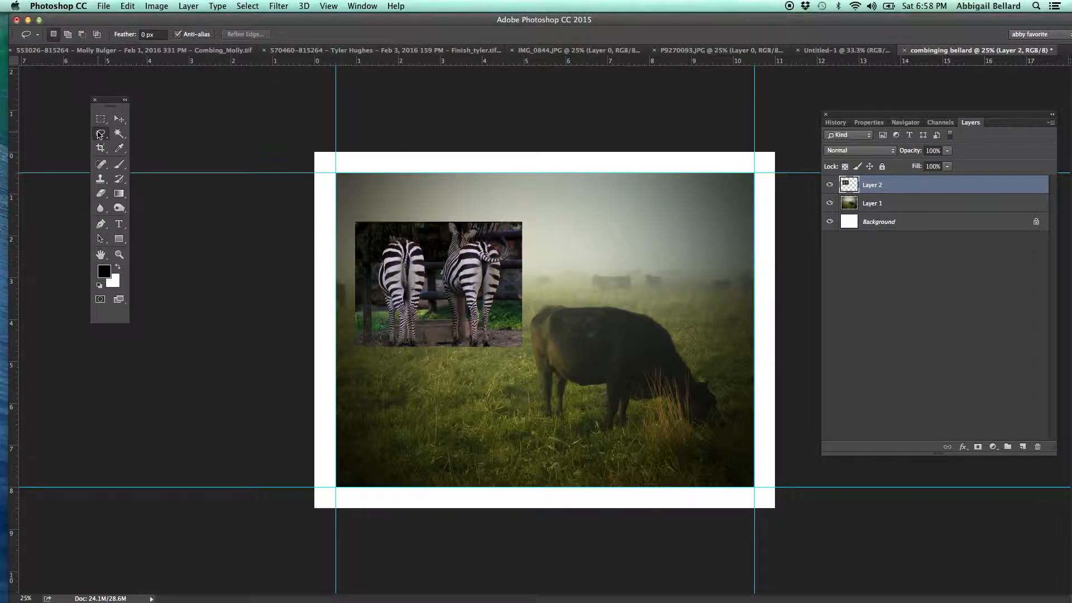
pyautogui.moveTo(510, 321)
pyautogui.mouseDown()
pyautogui.moveTo(513, 234)
pyautogui.moveTo(451, 225)
pyautogui.moveTo(372, 234)
pyautogui.moveTo(369, 290)
pyautogui.moveTo(391, 361)
pyautogui.moveTo(523, 339)
pyautogui.moveTo(504, 235)
pyautogui.moveTo(430, 242)
pyautogui.mouseUp()
pyautogui.click(247, 6)
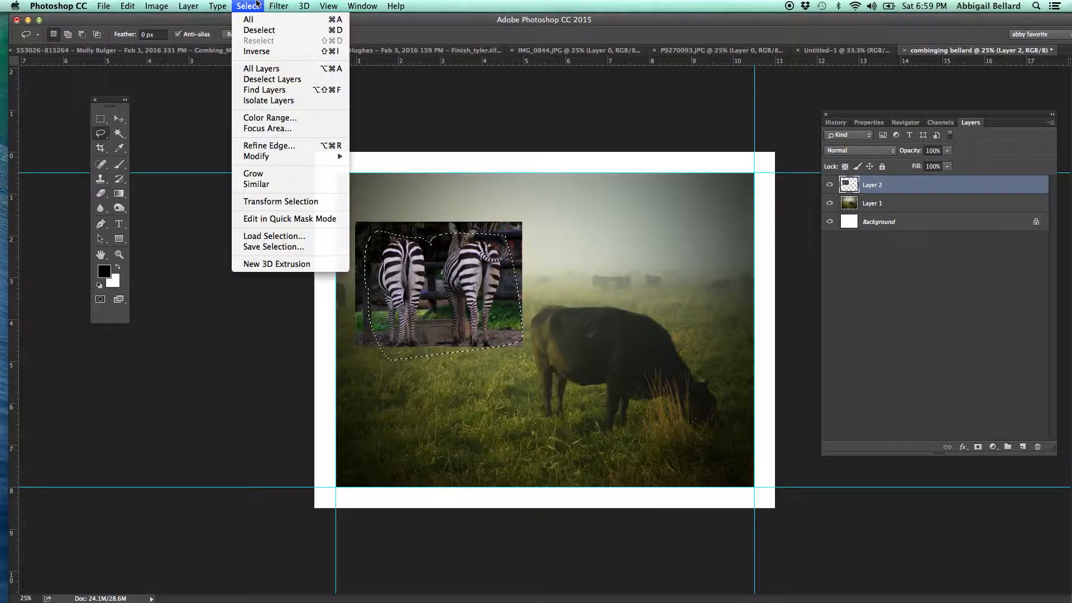
pyautogui.click(248, 247)
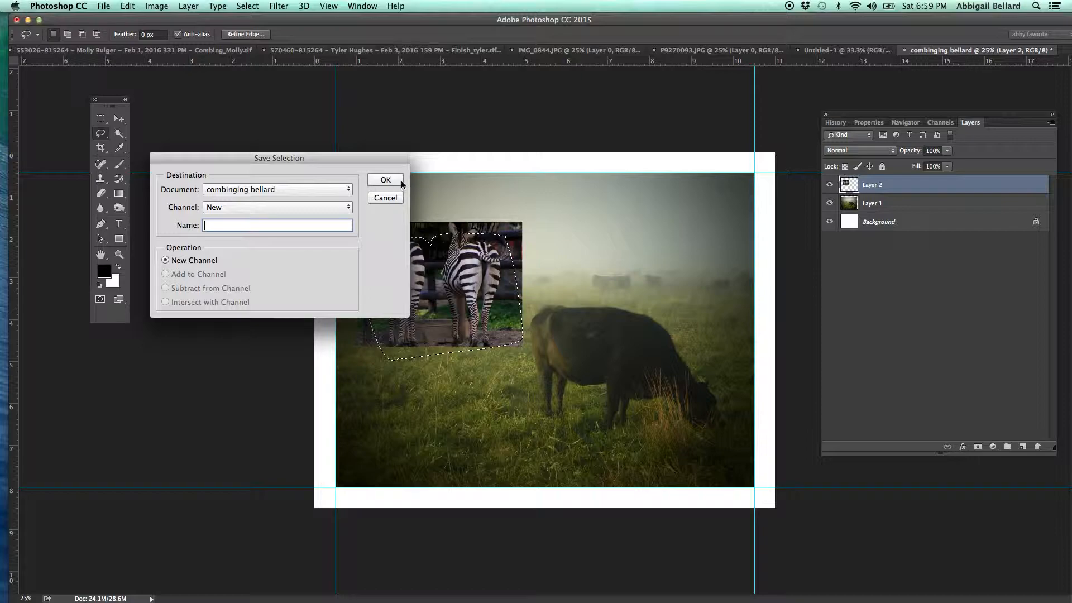
pyautogui.click(384, 179)
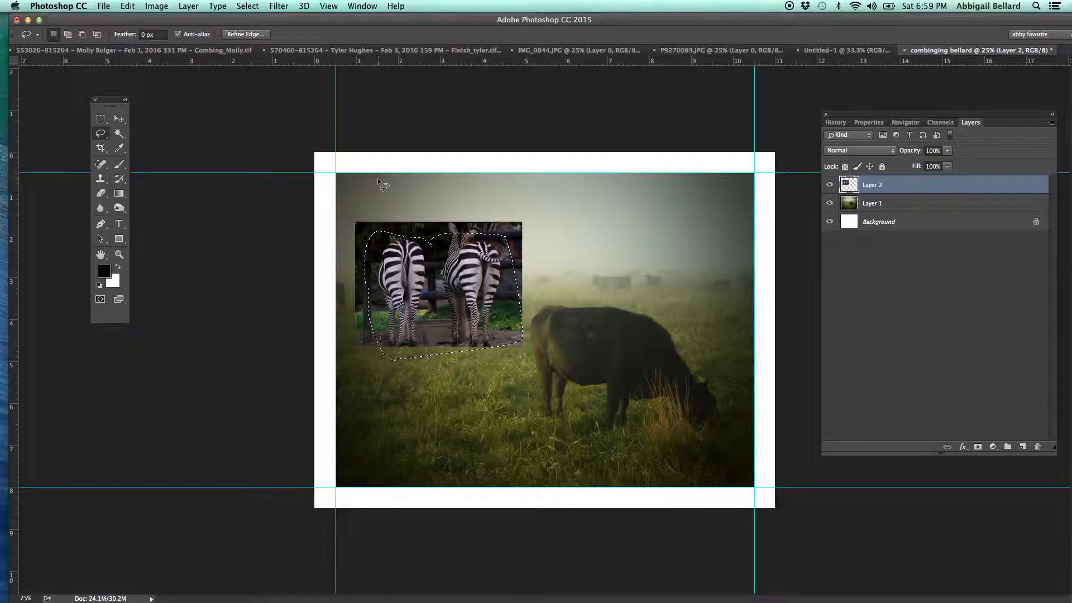
# Show the saved Alpha 1 channel as a red overlay on the image and clear the lasso selection.
pyautogui.click(940, 122)
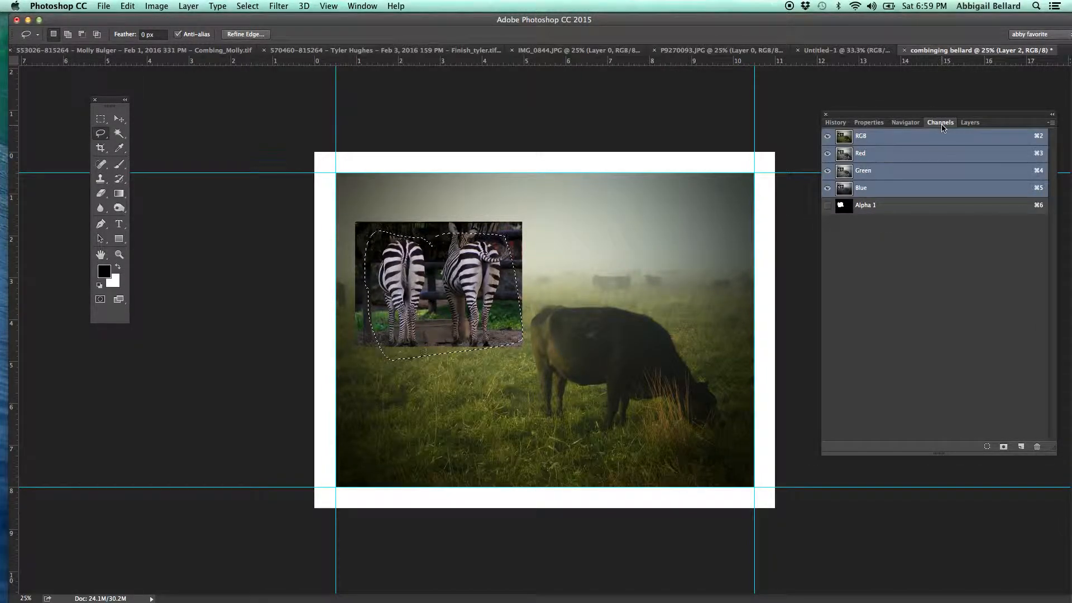
pyautogui.click(827, 206)
pyautogui.click(320, 207)
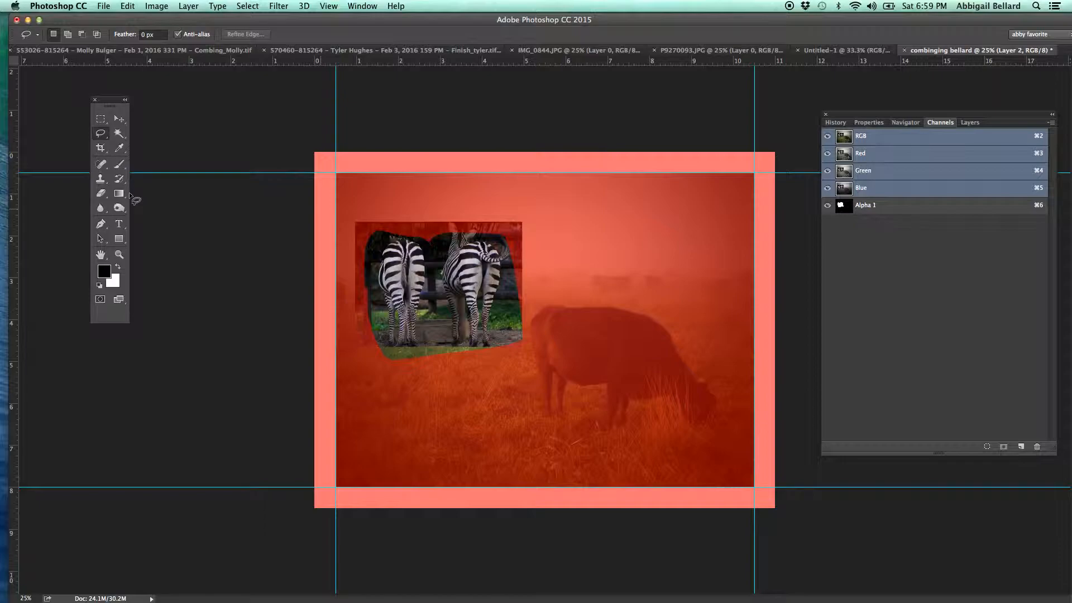
# Paint a black 100 px brush stroke along the zebra photo's upper edge and across to the canvas's right edge.
pyautogui.click(118, 165)
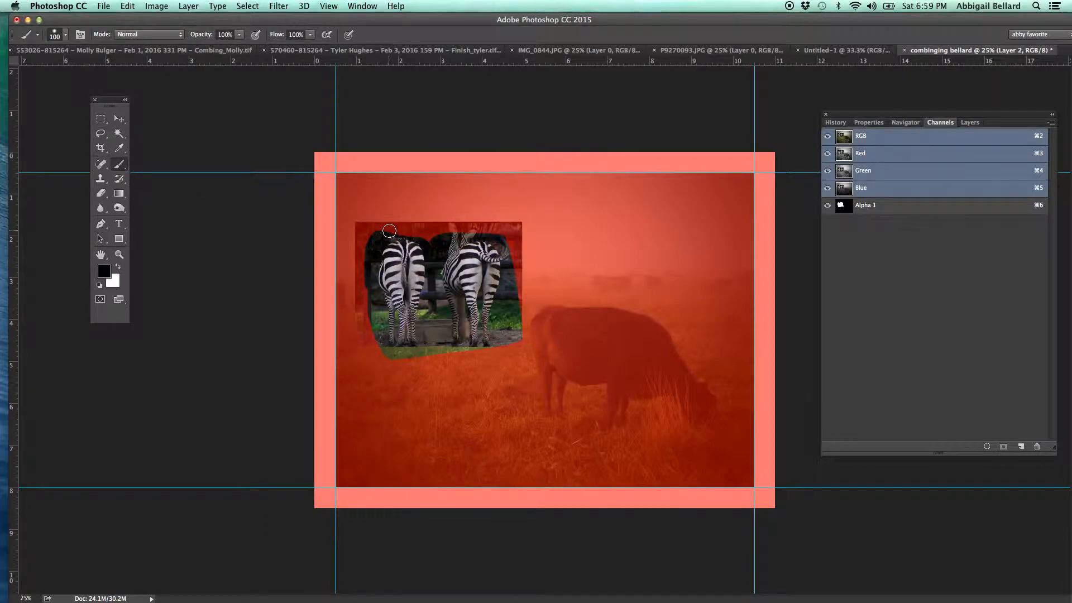
pyautogui.moveTo(389, 230)
pyautogui.mouseDown()
pyautogui.moveTo(364, 244)
pyautogui.moveTo(381, 231)
pyautogui.mouseUp()
pyautogui.keyDown('shift'); pyautogui.click(902, 219); pyautogui.keyUp('shift')
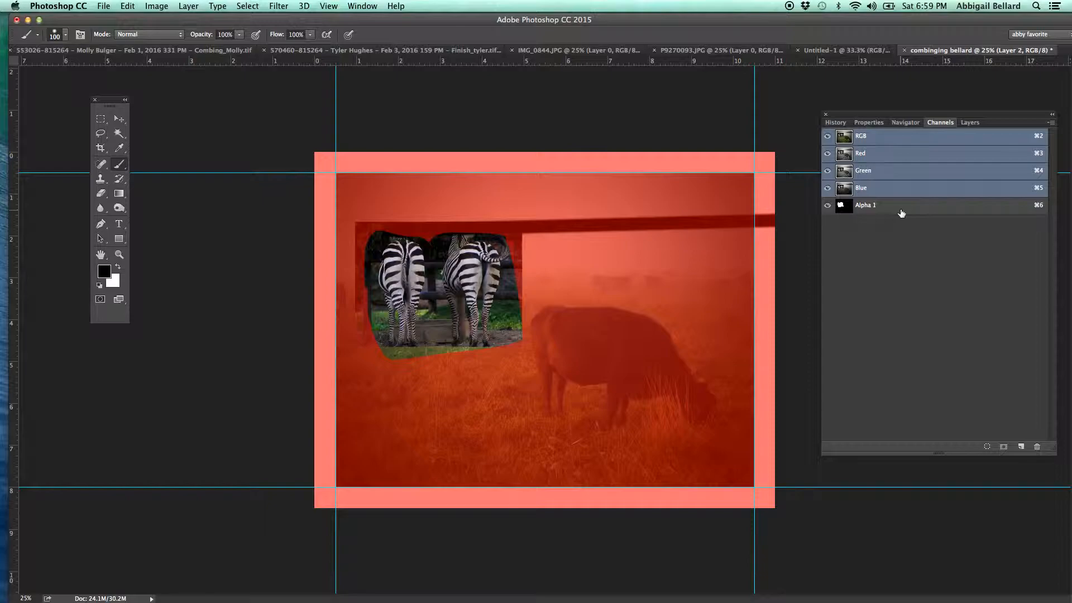
# Make Alpha 1 the active channel and paint black around the left zebra and in the gap between the zebras.
pyautogui.click(901, 214)
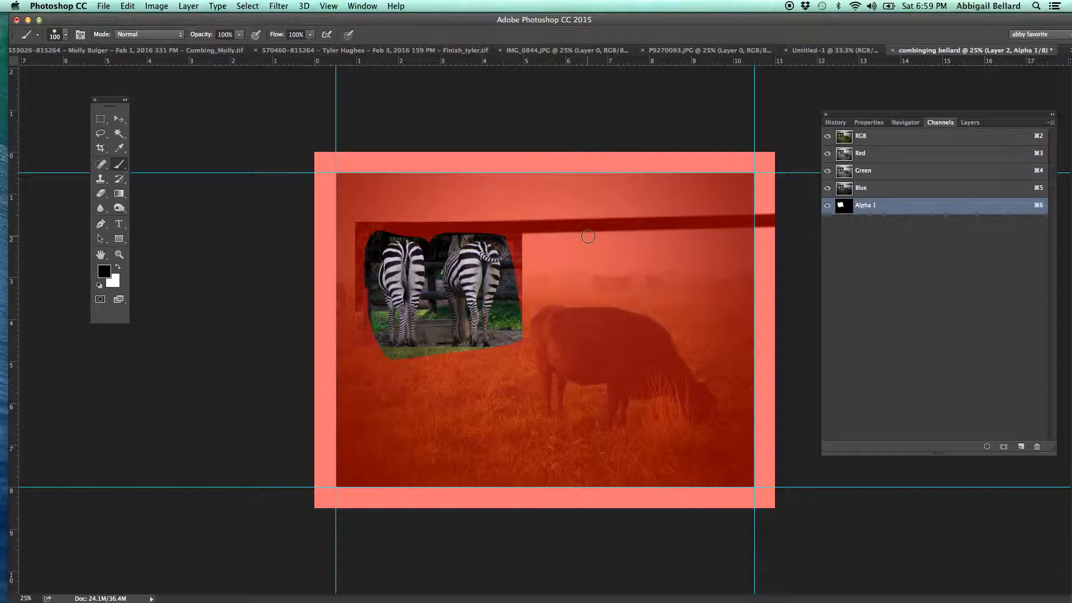
pyautogui.moveTo(430, 248)
pyautogui.mouseDown()
pyautogui.moveTo(437, 227)
pyautogui.moveTo(436, 255)
pyautogui.moveTo(447, 246)
pyautogui.moveTo(439, 302)
pyautogui.moveTo(425, 357)
pyautogui.moveTo(429, 294)
pyautogui.moveTo(430, 335)
pyautogui.moveTo(412, 359)
pyautogui.moveTo(374, 344)
pyautogui.moveTo(365, 229)
pyautogui.moveTo(361, 308)
pyautogui.moveTo(373, 354)
pyautogui.moveTo(477, 342)
pyautogui.mouseUp()
# Set the brush to 63 px with a flattened, tilted tip and paint black between the right zebra's legs in Alpha 1.
pyautogui.rightClick(477, 343)
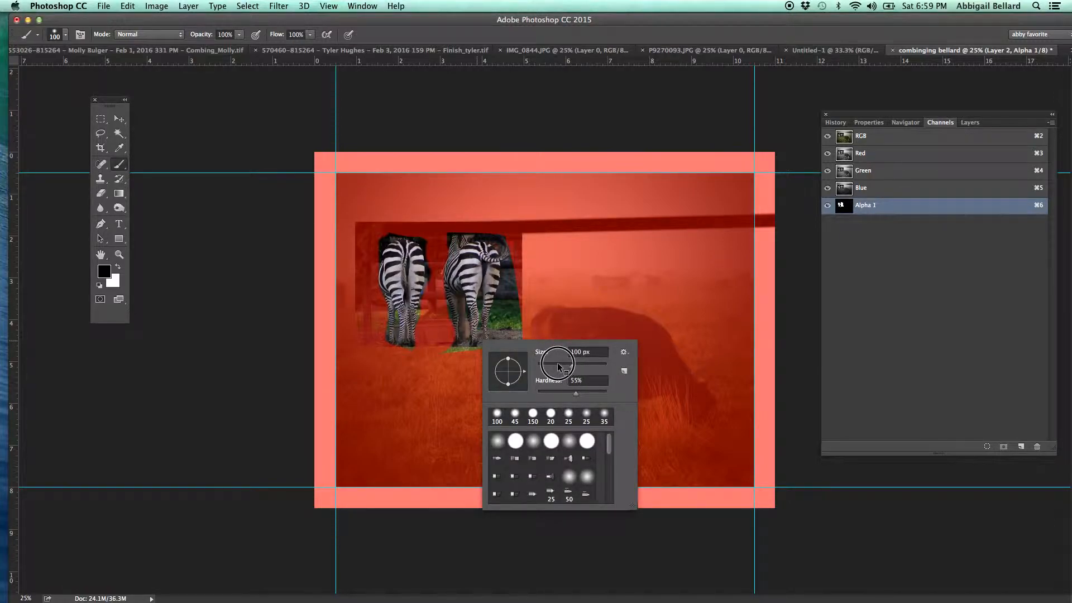
pyautogui.moveTo(572, 366); pyautogui.dragTo(559, 367)
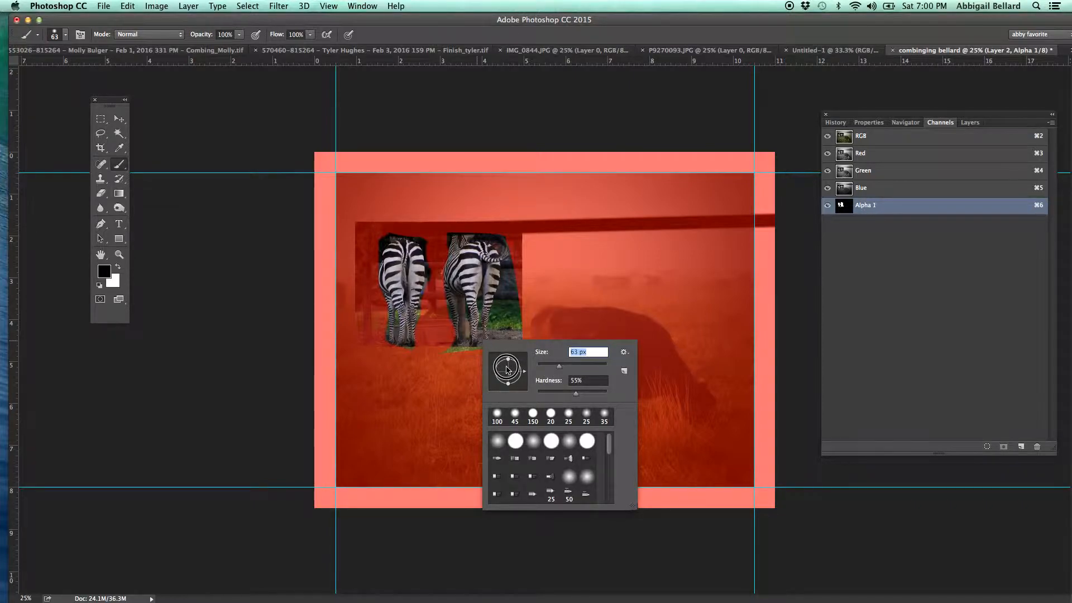
pyautogui.moveTo(507, 359)
pyautogui.mouseDown()
pyautogui.moveTo(508, 374)
pyautogui.moveTo(518, 358)
pyautogui.moveTo(526, 373)
pyautogui.moveTo(513, 355)
pyautogui.mouseUp()
pyautogui.click(482, 298)
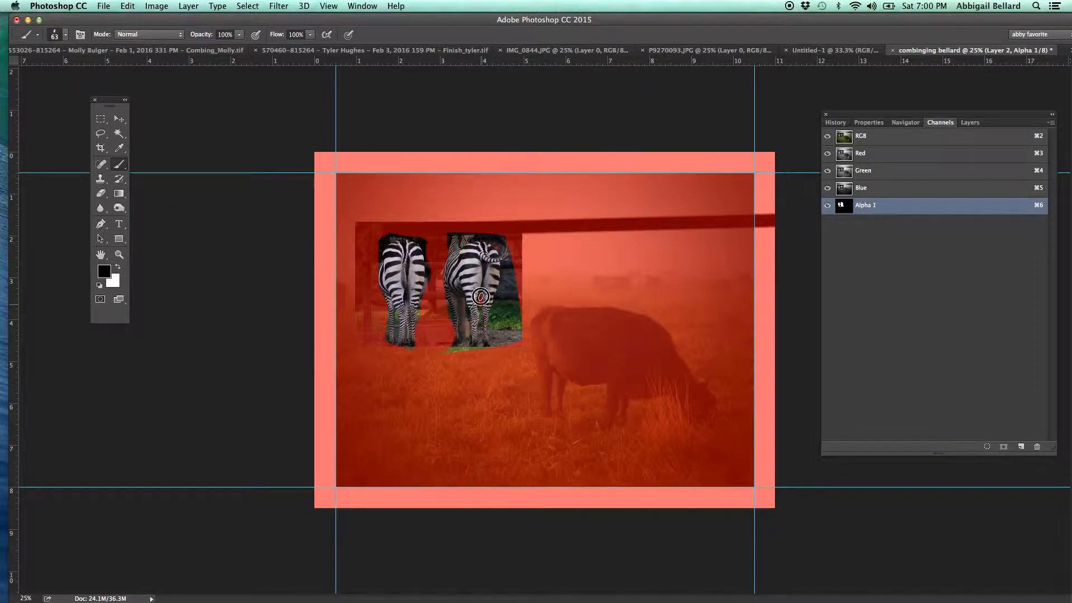
pyautogui.moveTo(480, 310)
pyautogui.mouseDown()
pyautogui.moveTo(479, 347)
pyautogui.moveTo(437, 348)
pyautogui.moveTo(471, 350)
pyautogui.mouseUp()
# Add a layer mask to the zebra layer and undo the extra mask added after it.
pyautogui.click(971, 123)
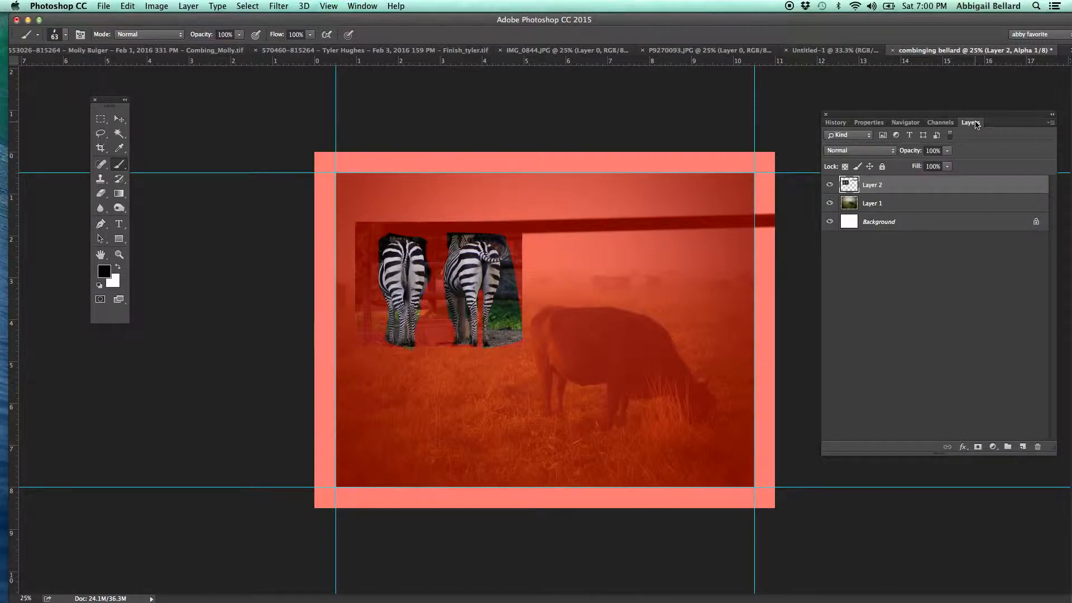
pyautogui.click(977, 447)
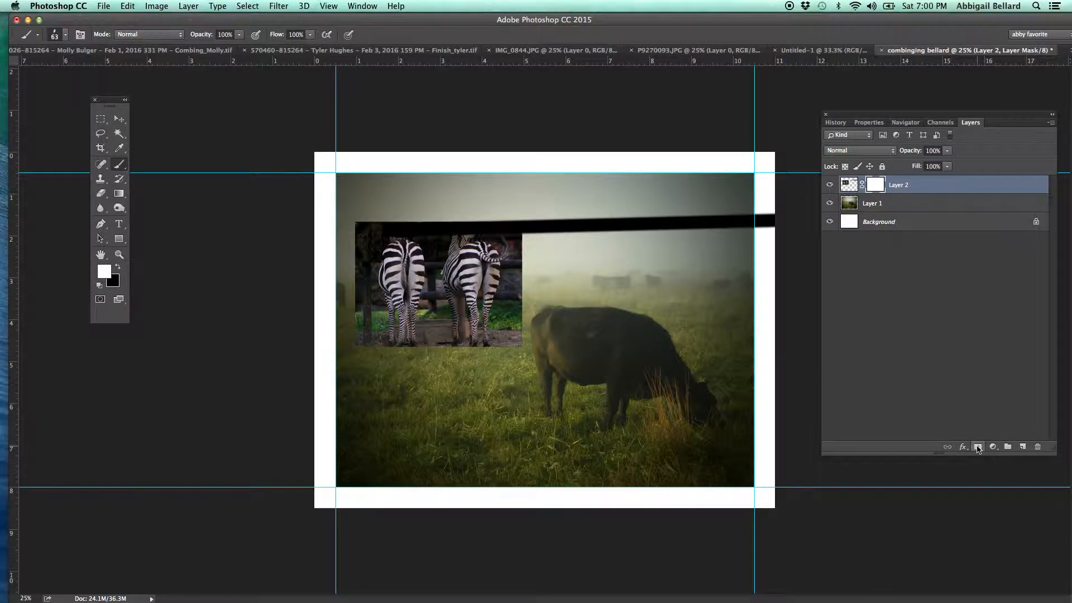
pyautogui.click(978, 447)
pyautogui.press('super+z')
# Delete the zebra layer's blank mask without applying it, keeping the layer itself.
pyautogui.click(877, 178)
pyautogui.moveTo(770, 236); pyautogui.dragTo(1006, 394)
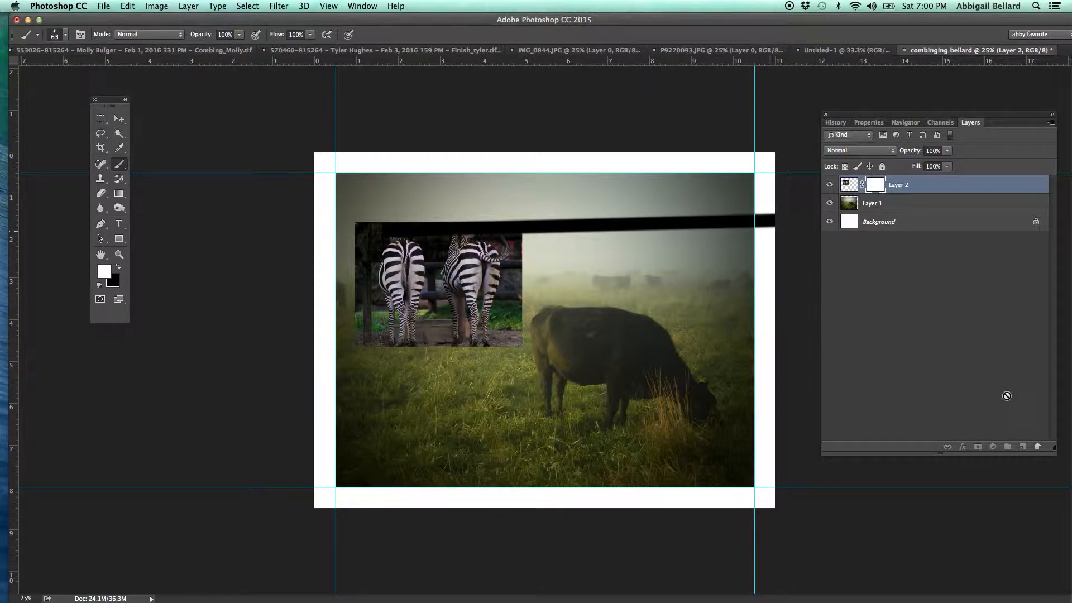
pyautogui.click(1036, 447)
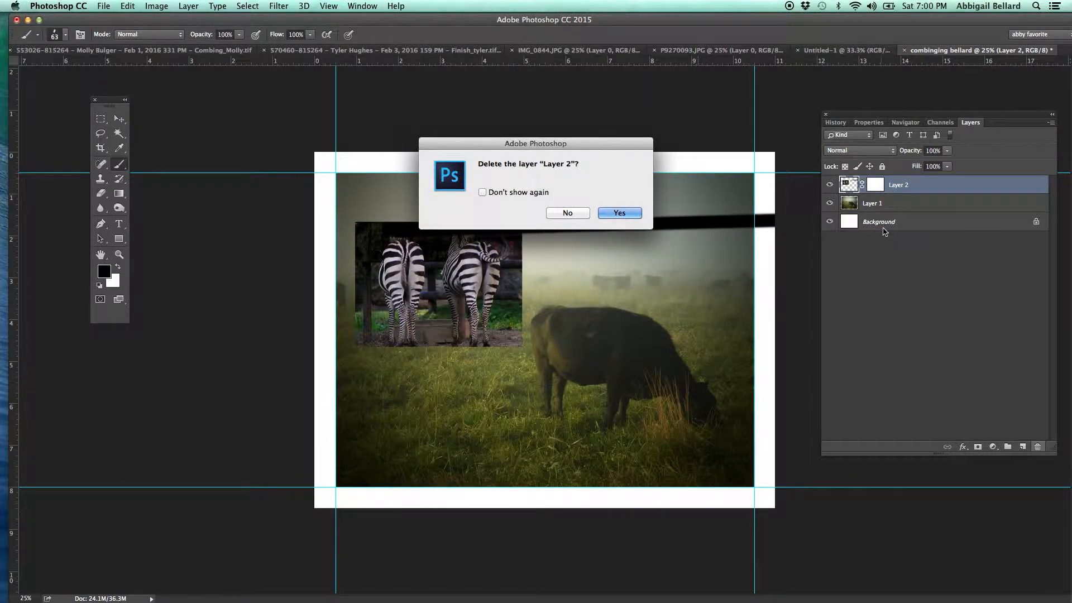
pyautogui.click(561, 211)
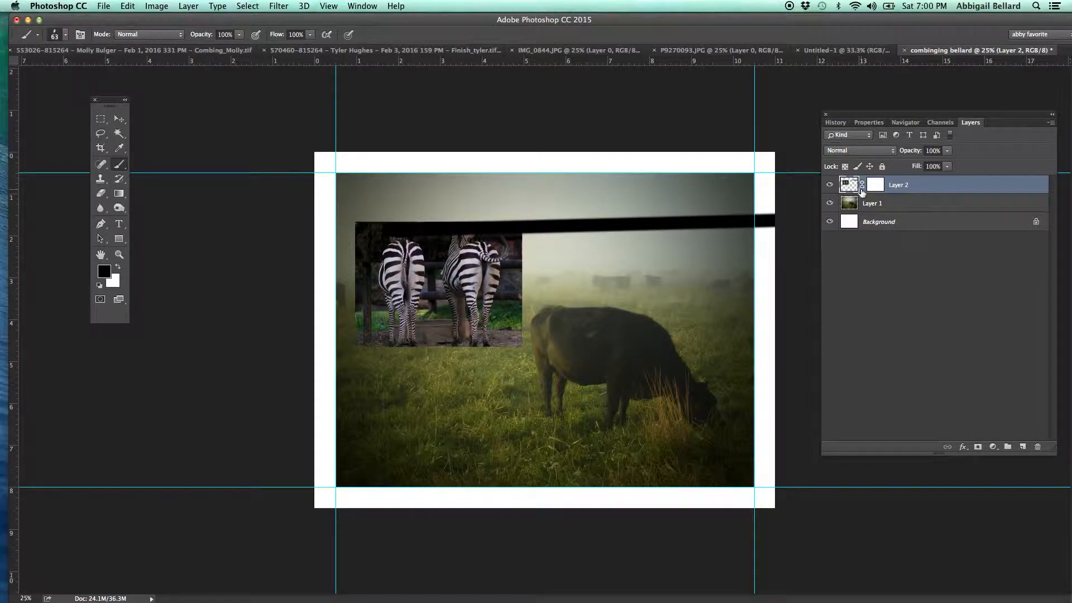
pyautogui.click(875, 186)
pyautogui.press('x')
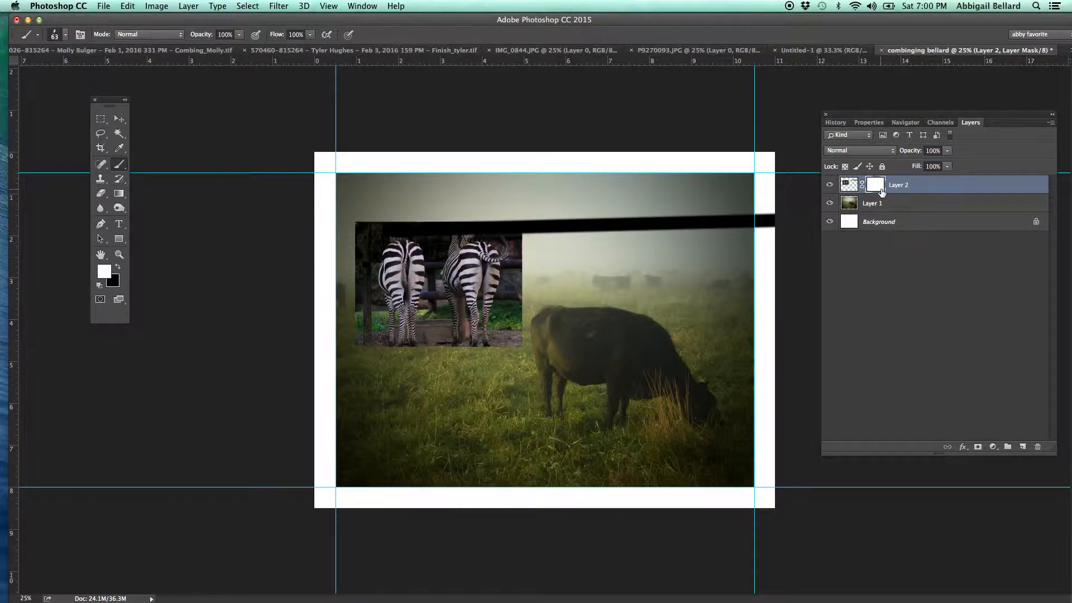
pyautogui.click(1038, 448)
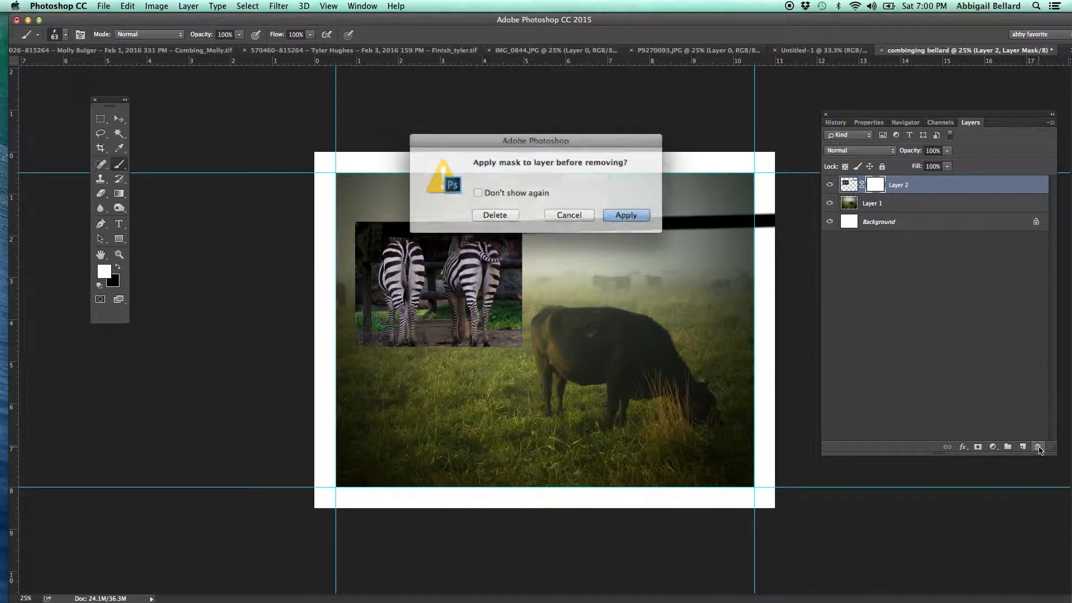
pyautogui.click(502, 213)
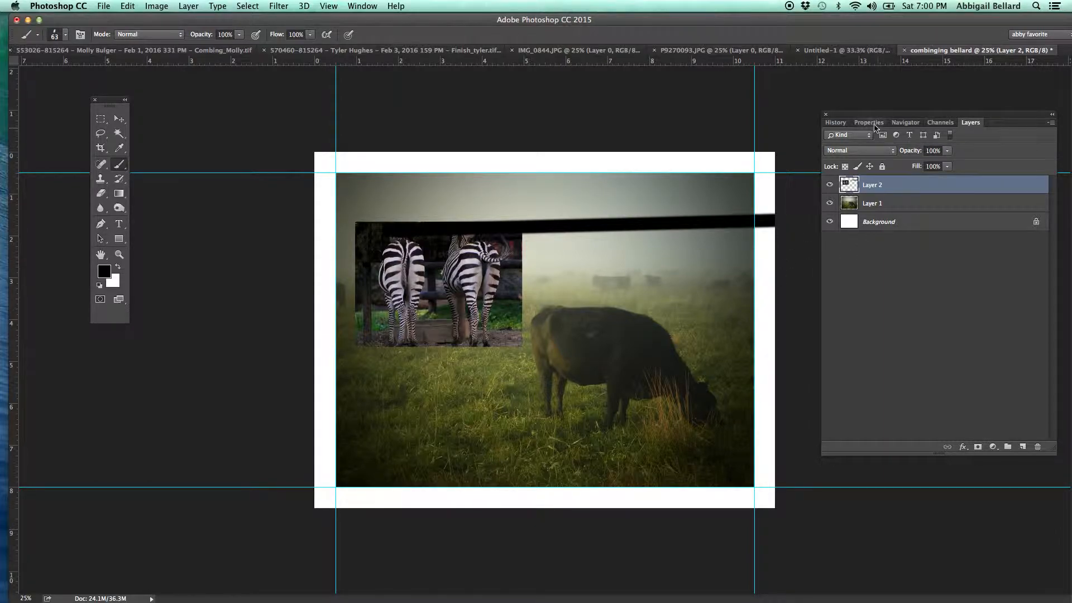
# Load Alpha 1 as a new selection and add a layer mask from it to the zebra layer.
pyautogui.click(947, 126)
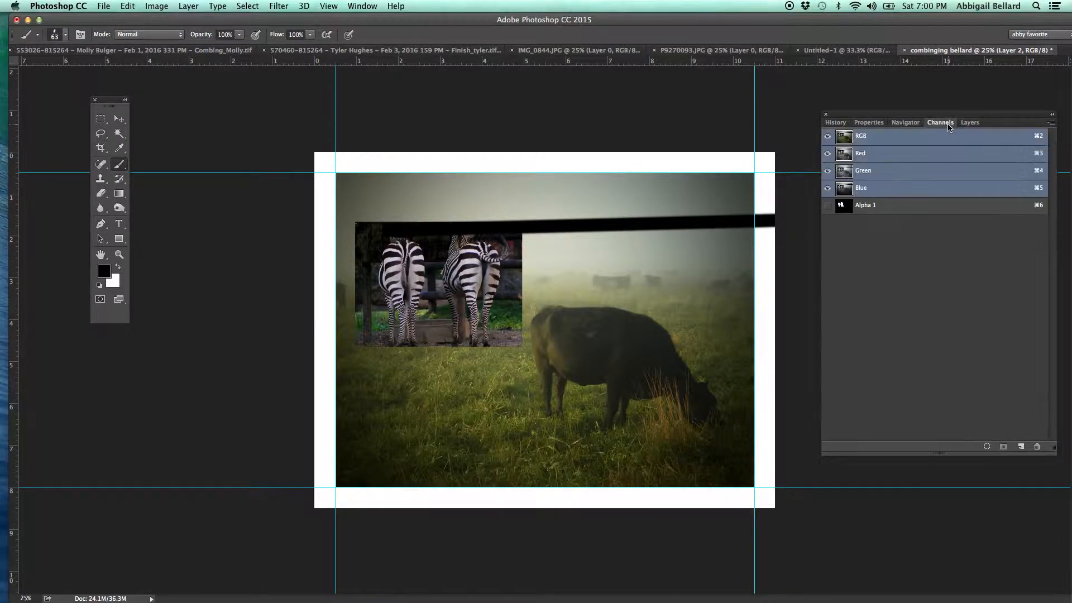
pyautogui.click(828, 206)
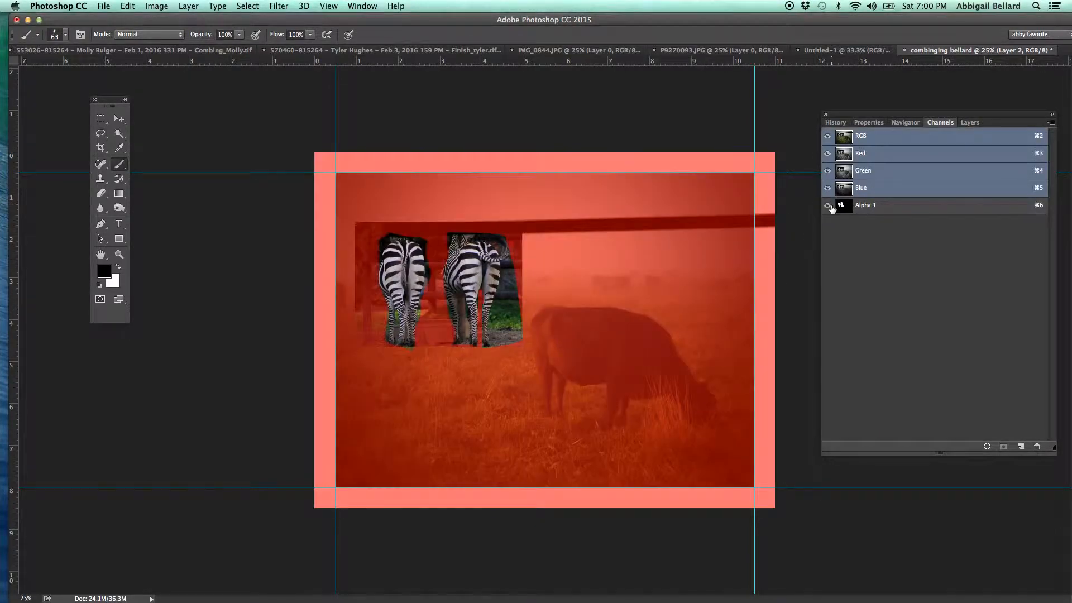
pyautogui.click(902, 207)
pyautogui.click(246, 6)
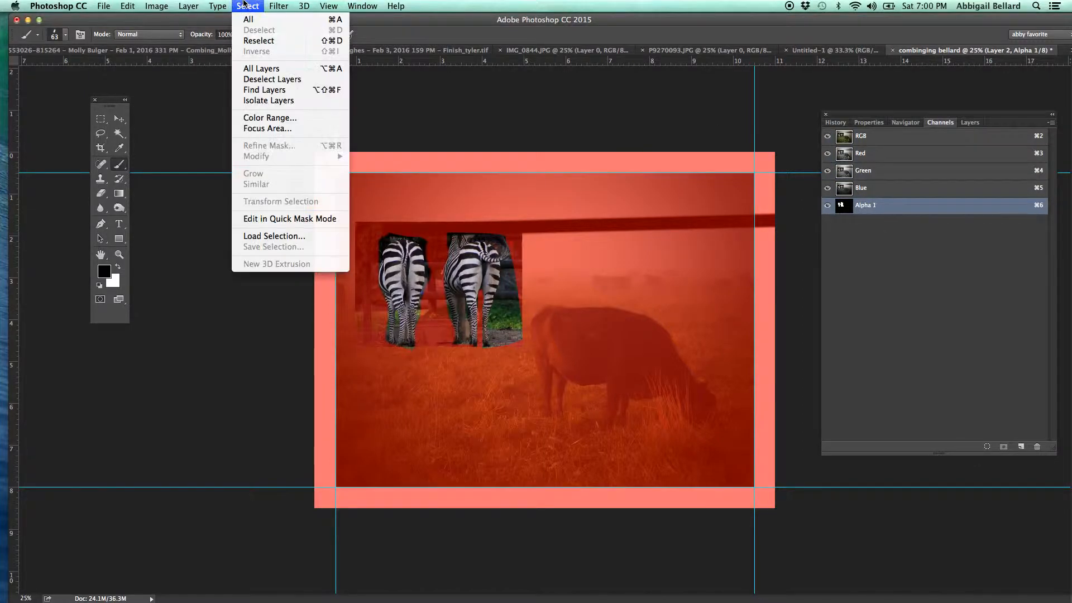
pyautogui.click(274, 235)
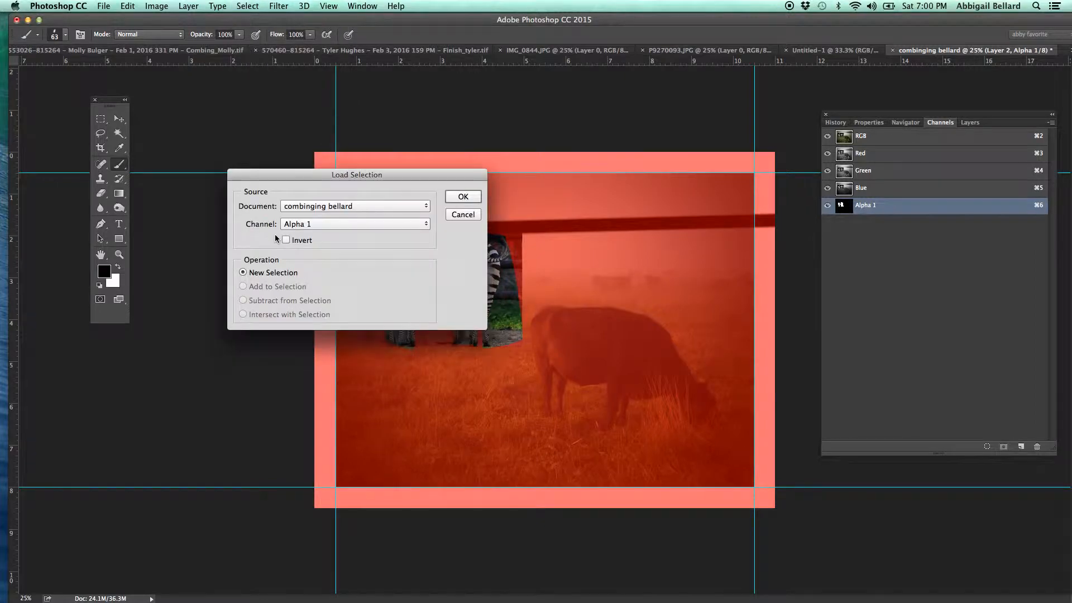
pyautogui.click(477, 200)
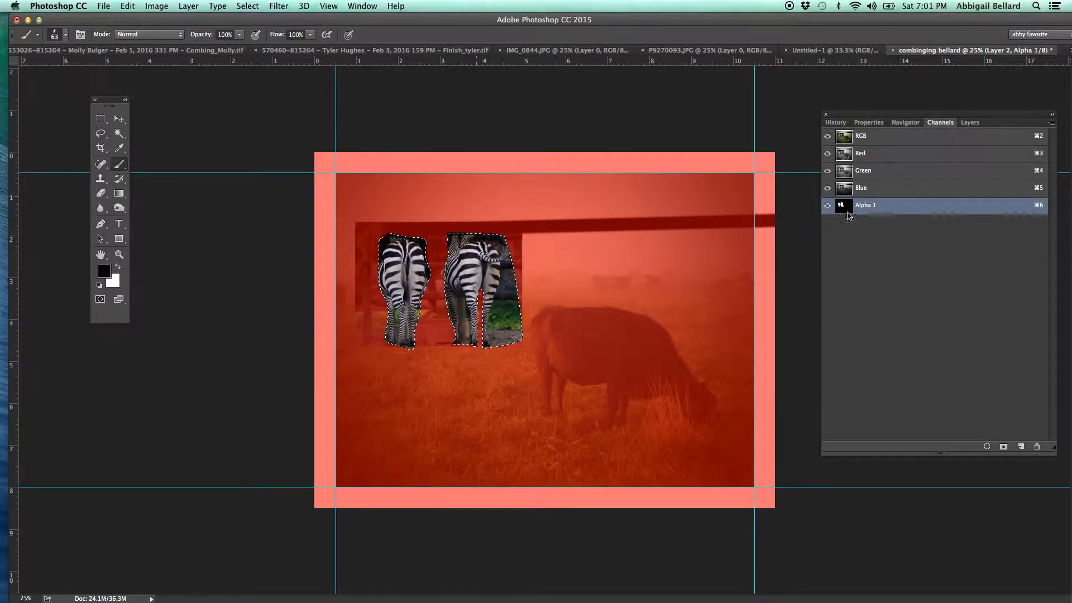
pyautogui.click(974, 123)
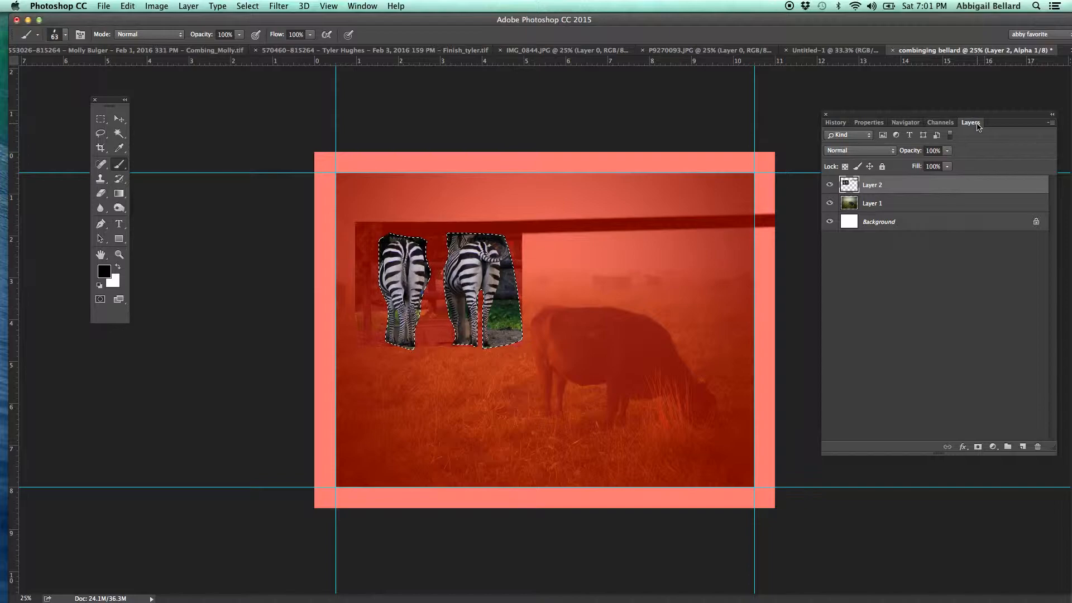
pyautogui.click(977, 447)
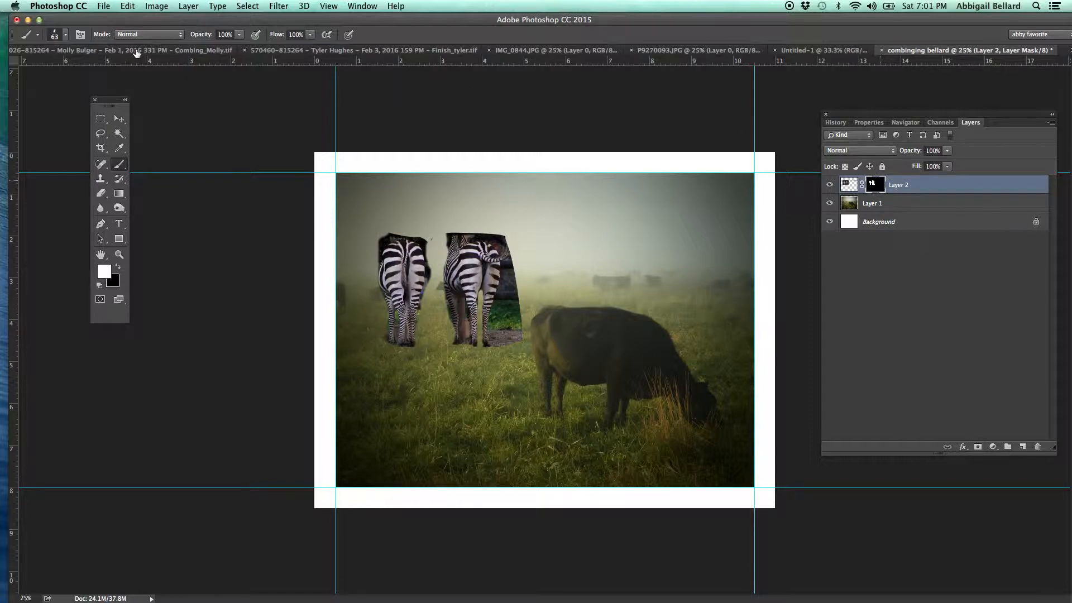
# Paint black on the zebra layer's mask with a brush enlarged to 600 px to hide the leftover background around the right zebra.
pyautogui.click(119, 268)
pyautogui.moveTo(517, 278); pyautogui.dragTo(506, 324)
pyautogui.press(']')
pyautogui.press(']')
pyautogui.press(']')
pyautogui.press(']')
pyautogui.press(']')
pyautogui.press(']')
pyautogui.press(']')
pyautogui.press(']')
pyautogui.press(']')
pyautogui.press(']')
pyautogui.press(']')
pyautogui.press(']')
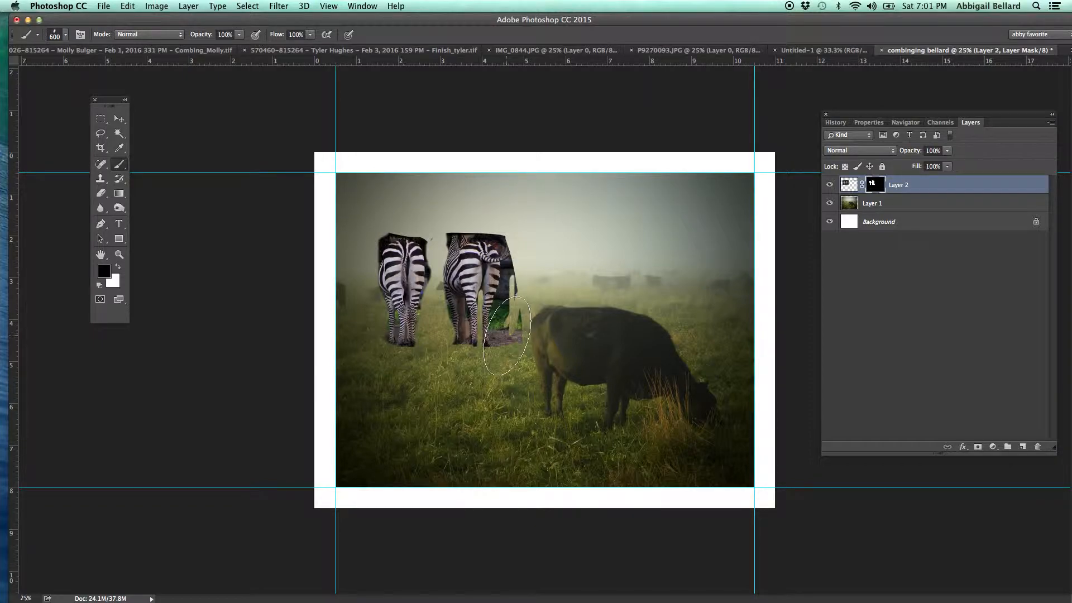
pyautogui.moveTo(508, 332)
pyautogui.mouseDown()
pyautogui.moveTo(531, 281)
pyautogui.moveTo(519, 216)
pyautogui.moveTo(503, 199)
pyautogui.moveTo(434, 186)
pyautogui.moveTo(436, 204)
pyautogui.mouseUp()
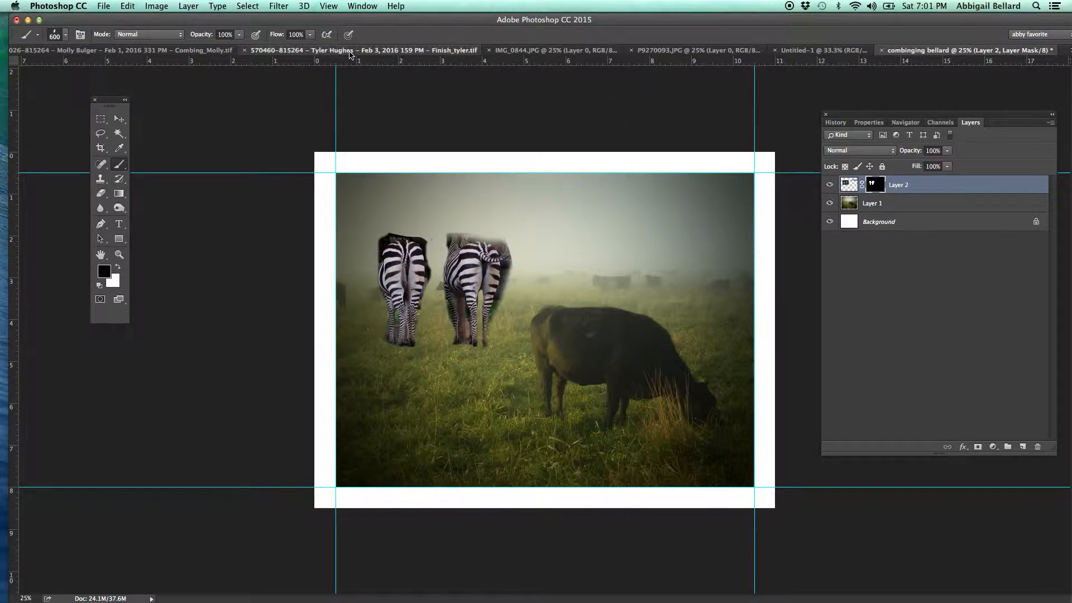
# Switch to the alley fight composite and delete its Levels 1 adjustment layer.
pyautogui.moveTo(349, 54); pyautogui.dragTo(343, 52)
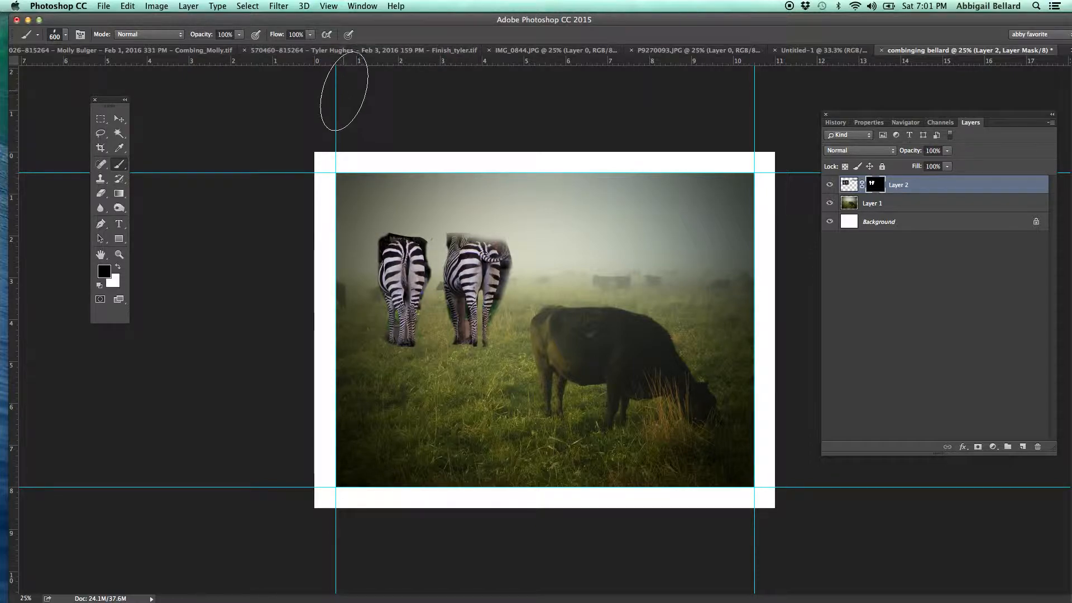
pyautogui.click(346, 50)
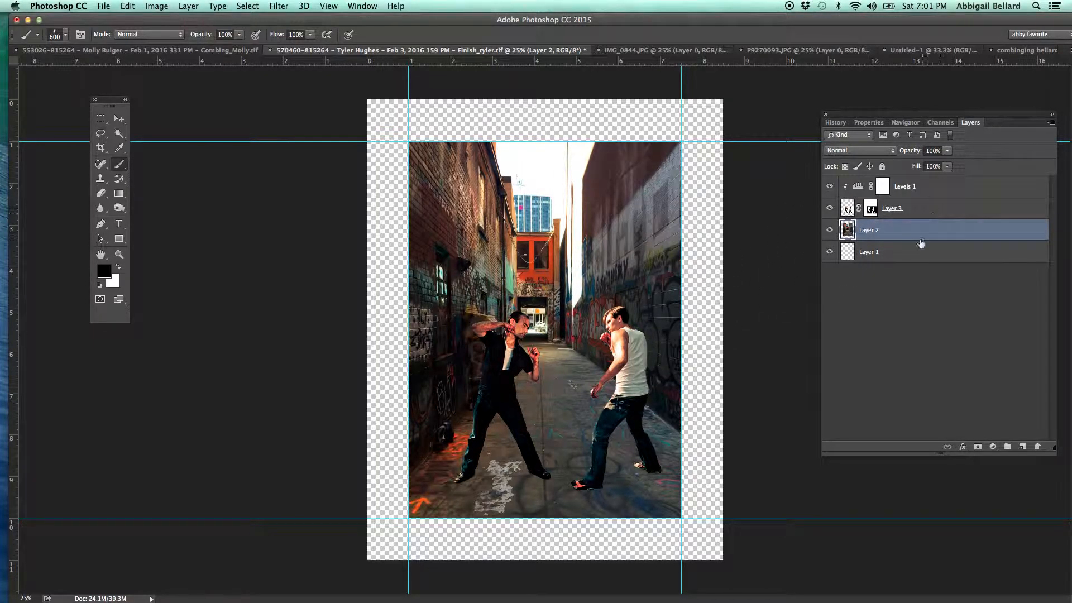
pyautogui.click(860, 189)
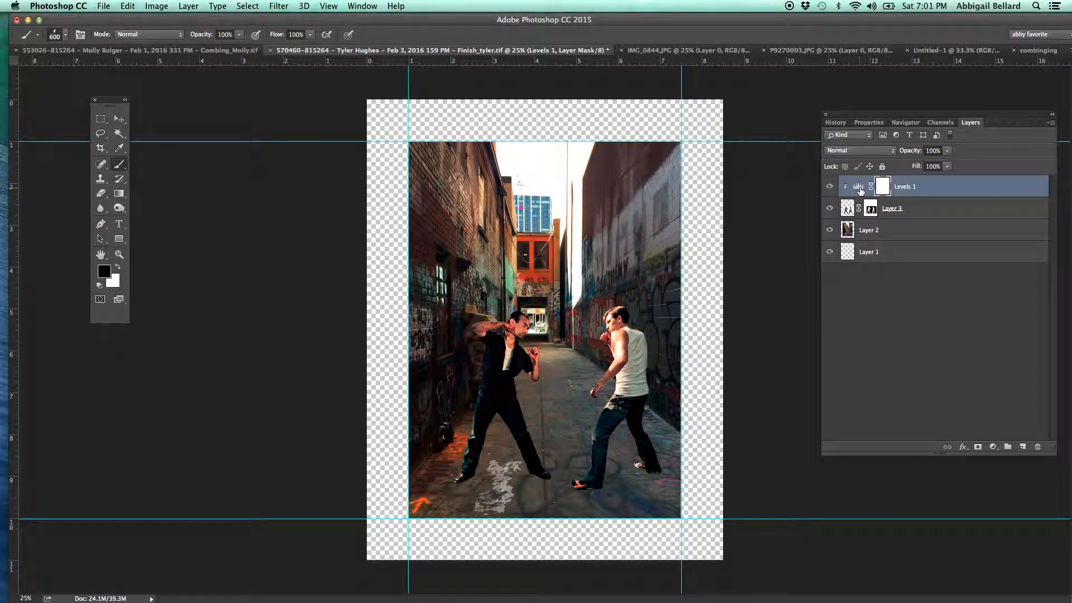
pyautogui.press('BackSpace')
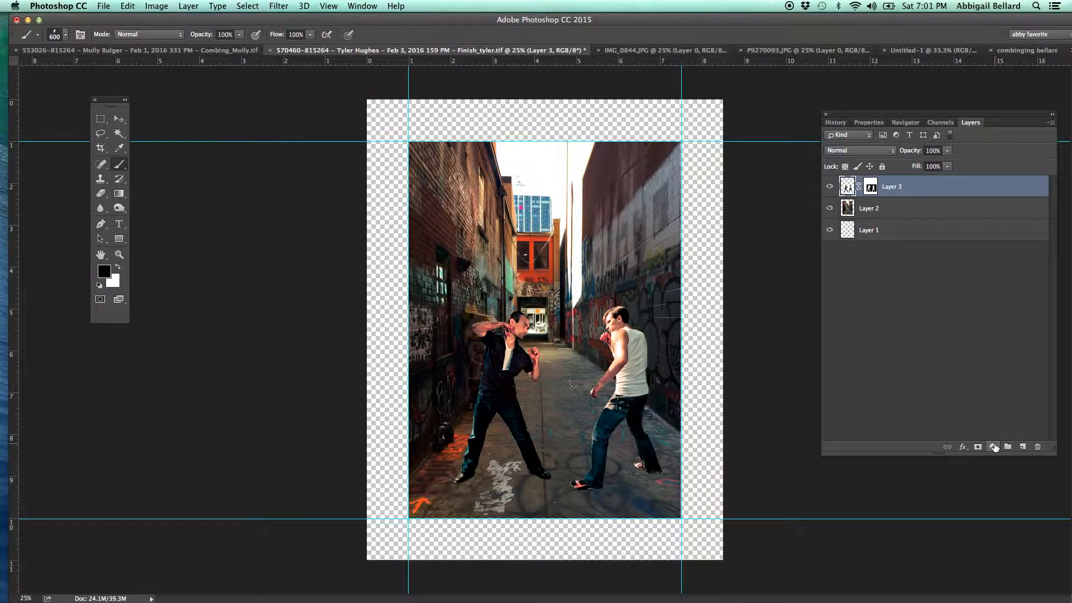
# Add a Levels adjustment clipped to the fighters layer, with black input 19 and midtones 0.97.
pyautogui.click(993, 446)
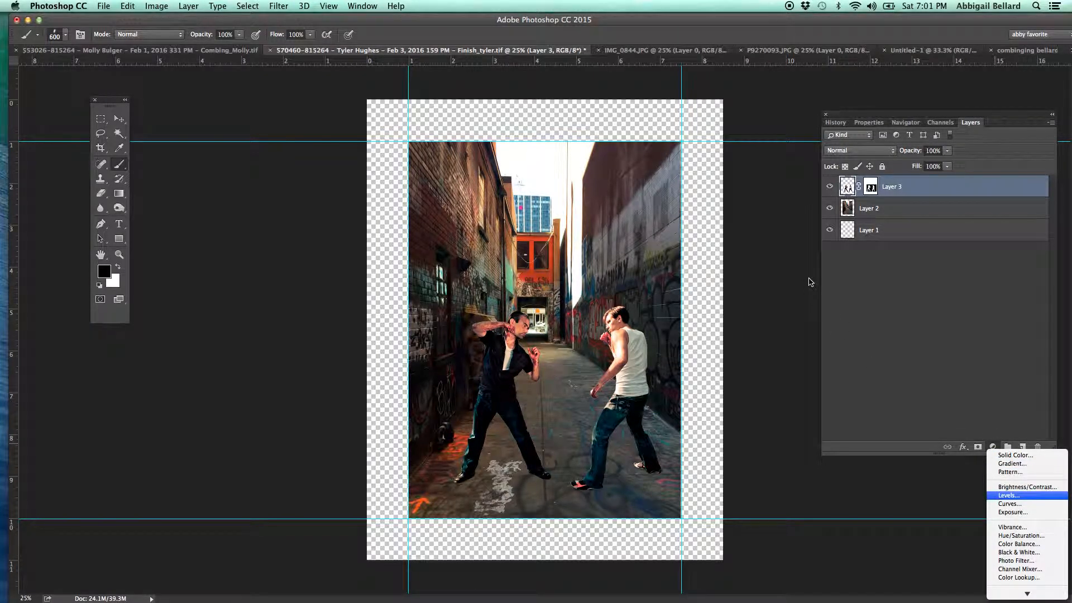
pyautogui.click(1008, 495)
pyautogui.moveTo(942, 235); pyautogui.dragTo(943, 236)
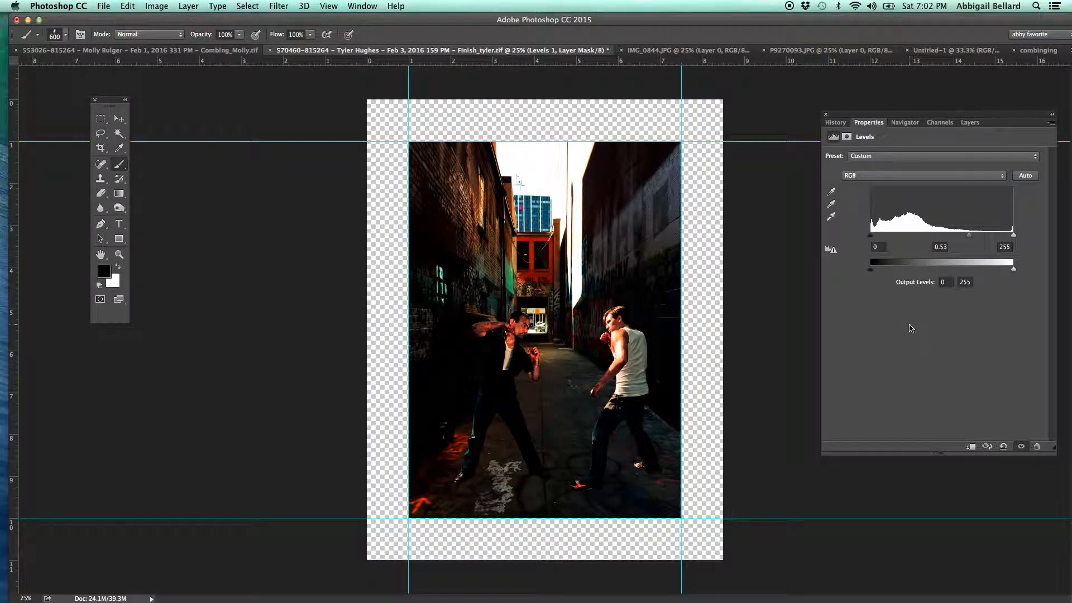
pyautogui.moveTo(970, 236); pyautogui.dragTo(943, 237)
pyautogui.moveTo(871, 236); pyautogui.dragTo(880, 237)
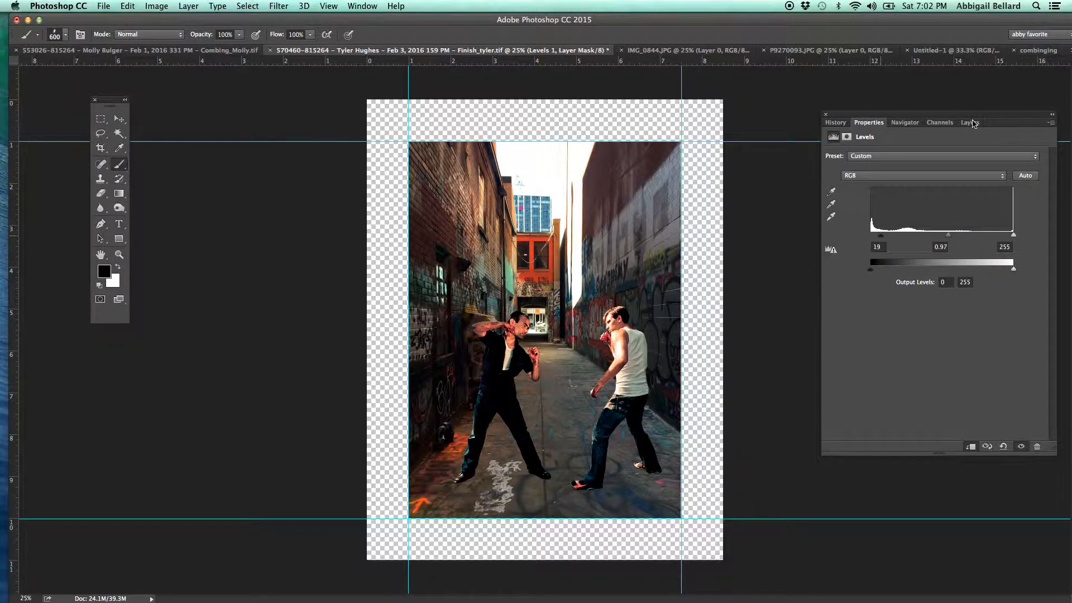
# Release the Levels 1 clipping, clip it to the fighters layer again, and select Layer 2.
pyautogui.click(971, 123)
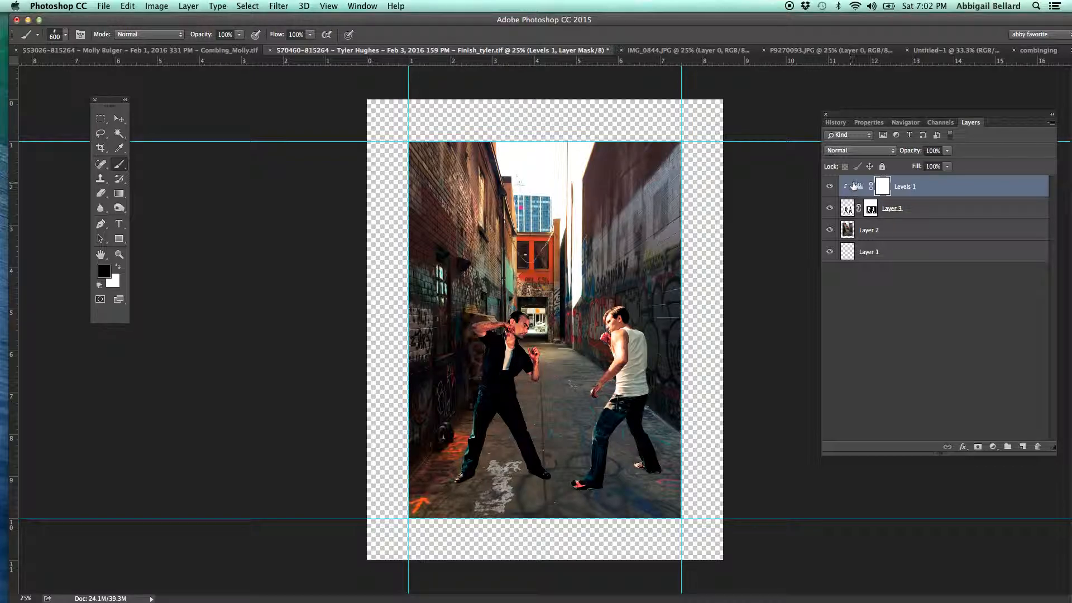
pyautogui.keyDown('alt'); pyautogui.click(952, 195); pyautogui.keyUp('alt')
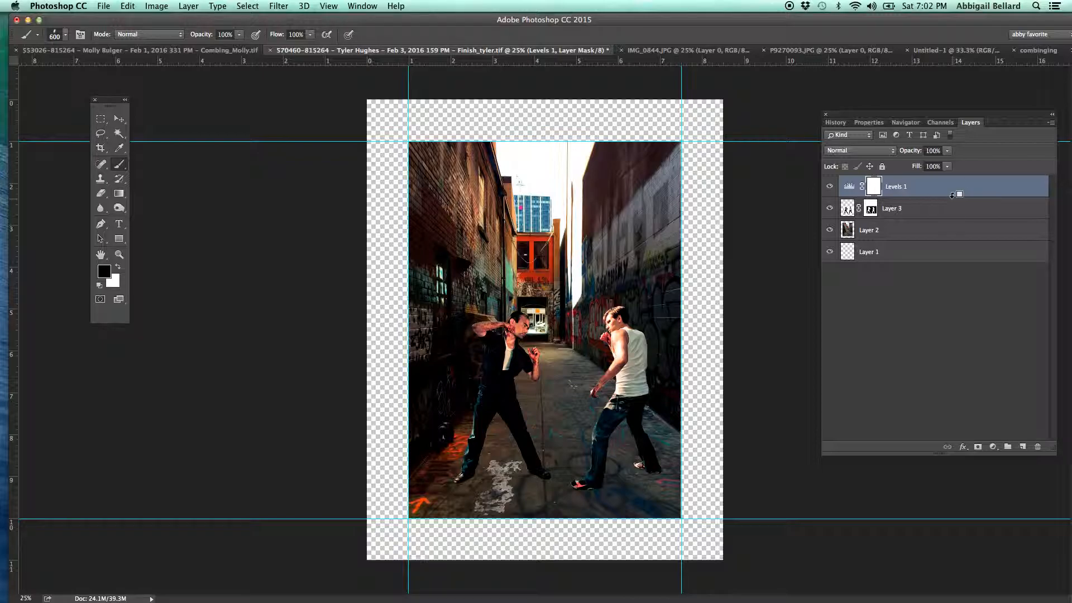
pyautogui.keyDown('alt'); pyautogui.click(952, 195); pyautogui.keyUp('alt')
pyautogui.click(923, 241)
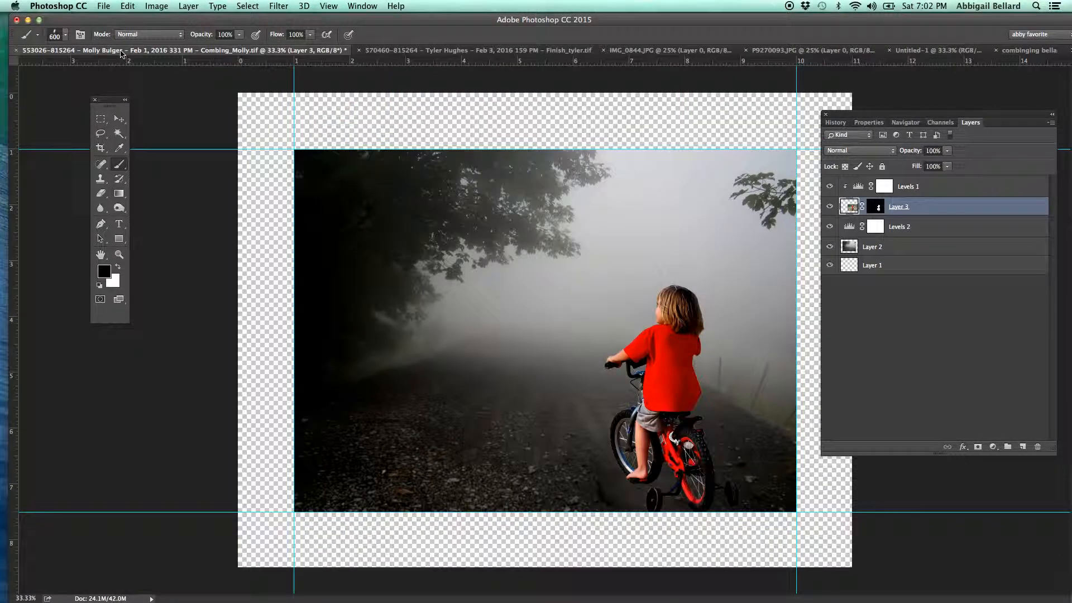
# Switch to the child on a bicycle composite and compare it with Levels 1 and Levels 2 each hidden and shown.
pyautogui.click(117, 49)
pyautogui.click(830, 188)
pyautogui.click(830, 188)
pyautogui.click(829, 226)
pyautogui.click(829, 227)
# Lower the opacity of the child layer, Layer 3, to 67% and return it to 100%.
pyautogui.click(948, 151)
pyautogui.moveTo(950, 160); pyautogui.dragTo(931, 161)
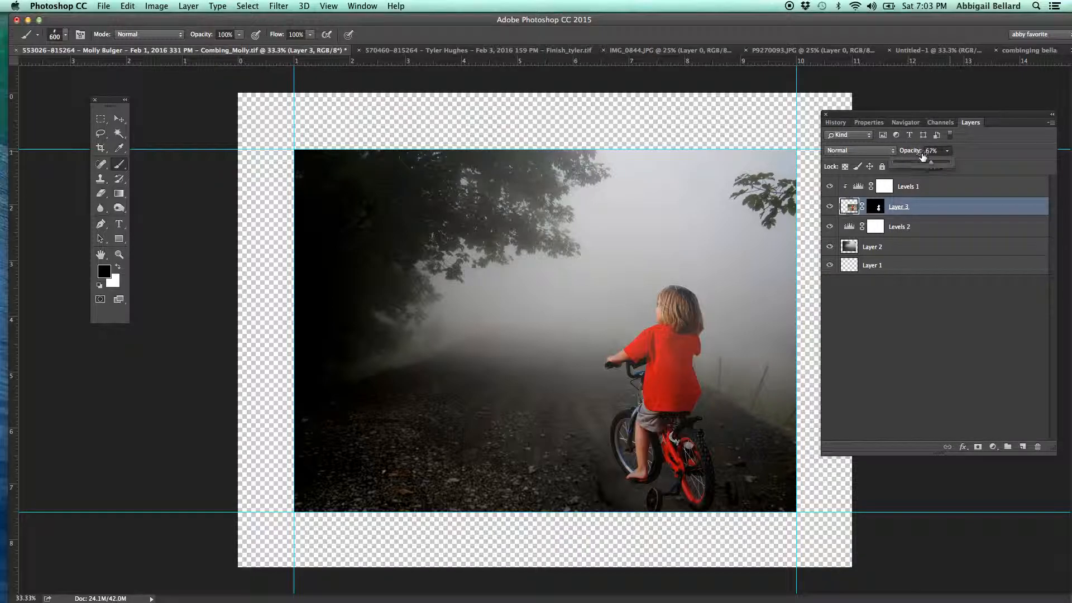
pyautogui.moveTo(930, 162); pyautogui.dragTo(980, 163)
# Set Layer 3's blend mode to Overlay, move the child on the bicycle 0.653 in to the right, and deselect the layer.
pyautogui.click(839, 152)
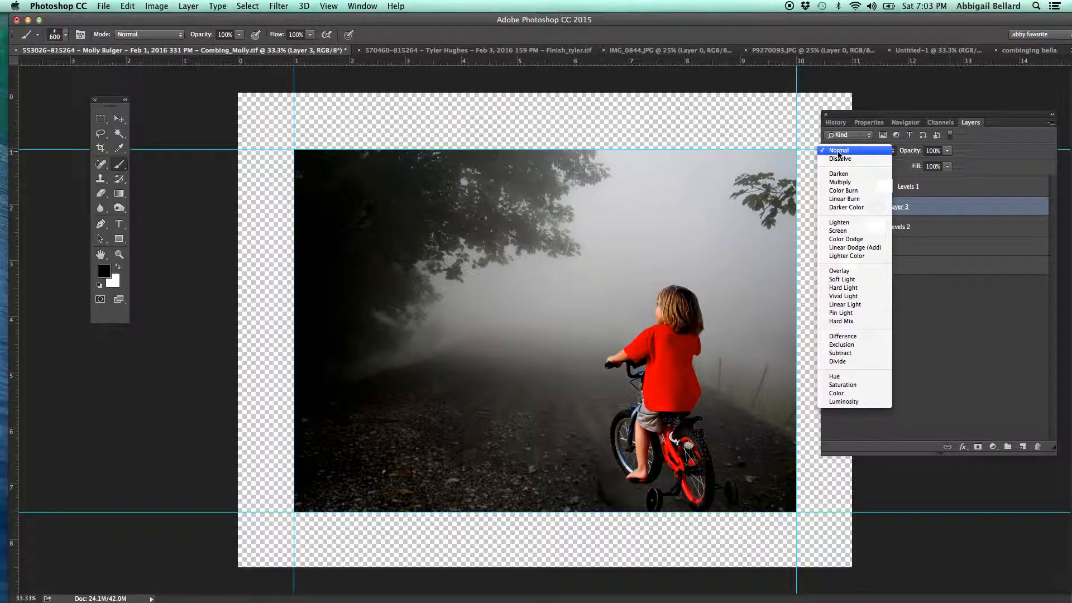
pyautogui.click(838, 272)
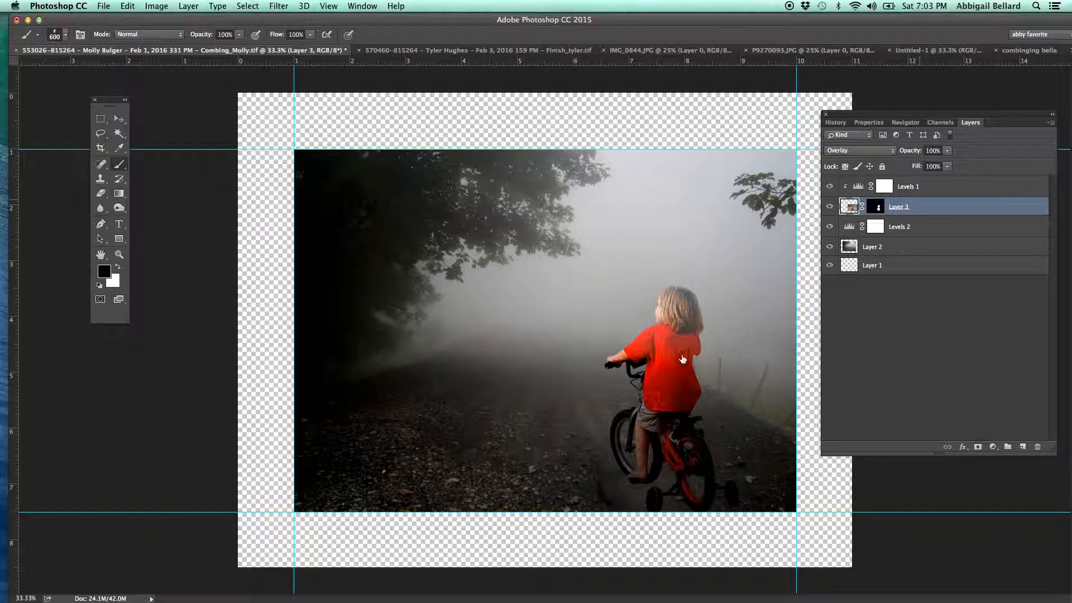
pyautogui.click(119, 119)
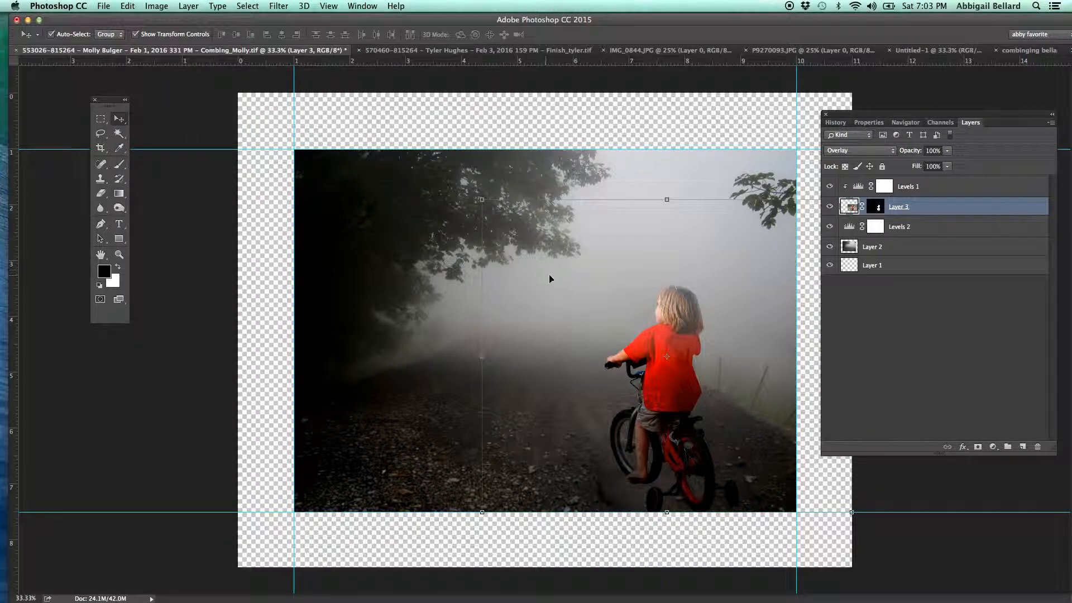
pyautogui.moveTo(664, 371); pyautogui.dragTo(708, 375)
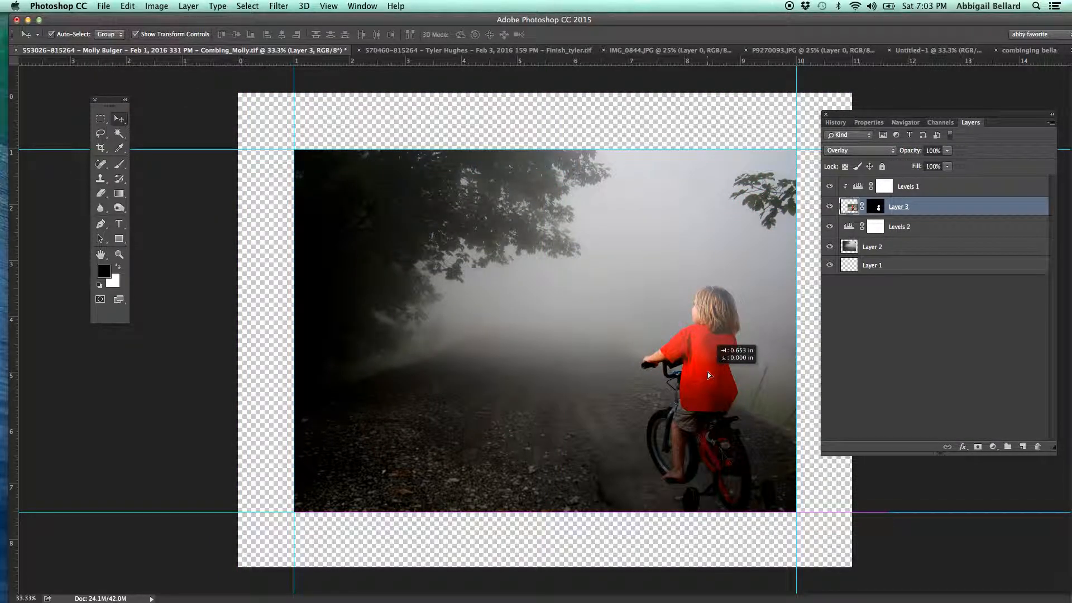
pyautogui.click(981, 292)
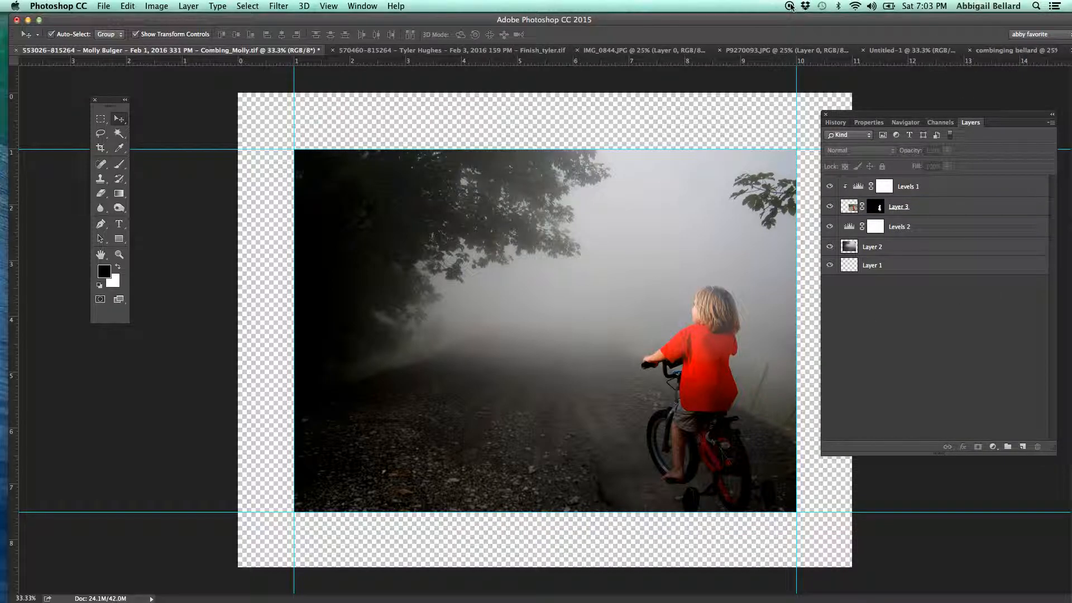